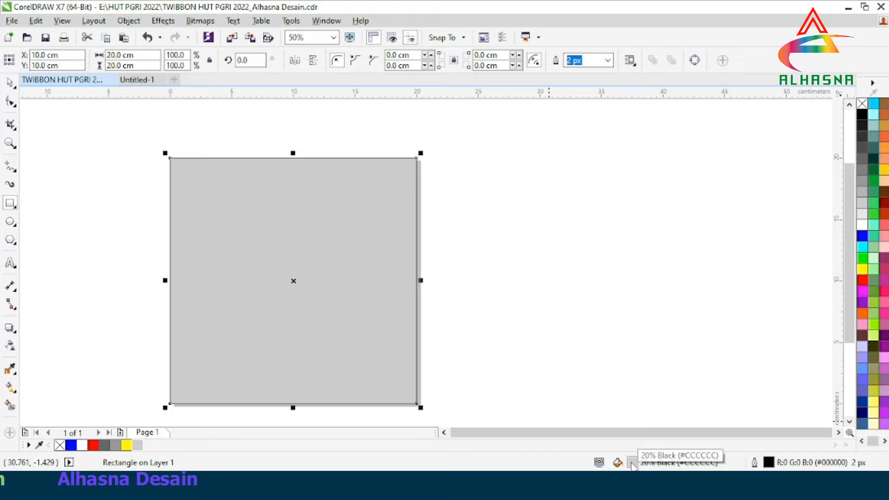
# Give the square a linear grey-to-white fountain fill at 90° with the gradient midpoint at 25%, and deselect it.
pyautogui.doubleClick(633, 463)
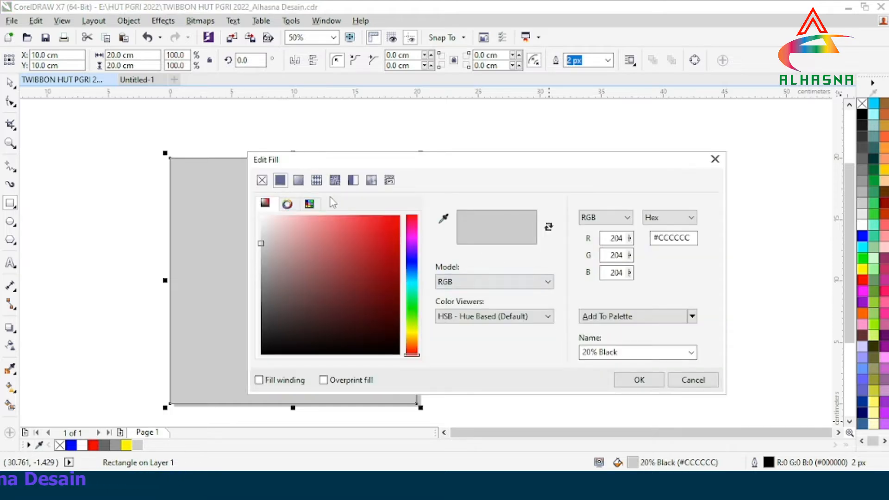
pyautogui.click(298, 180)
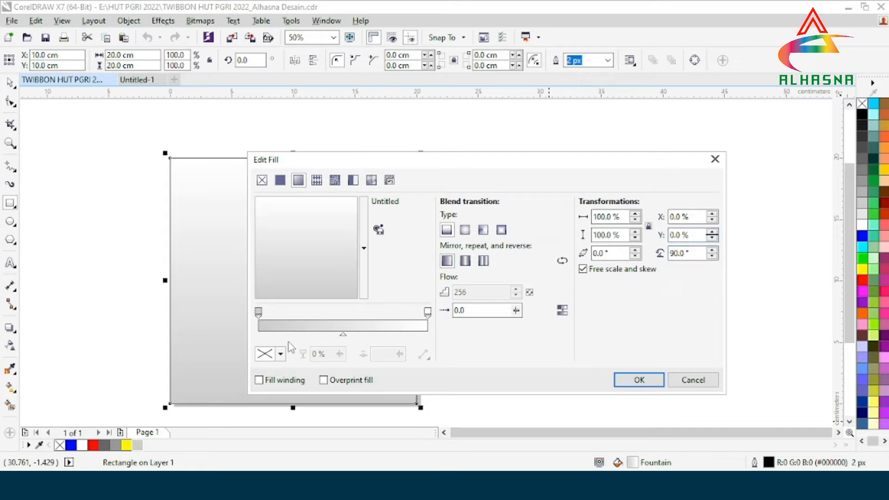
pyautogui.moveTo(343, 339); pyautogui.dragTo(303, 337)
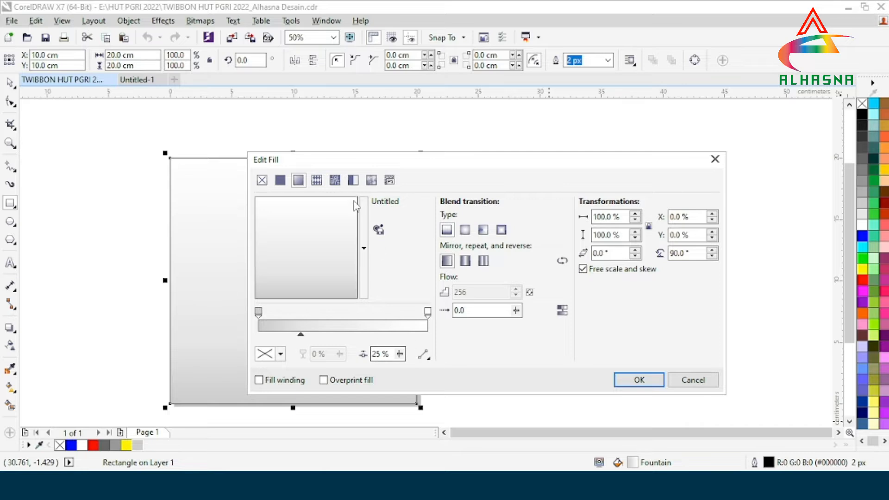
pyautogui.moveTo(326, 162); pyautogui.dragTo(356, 156)
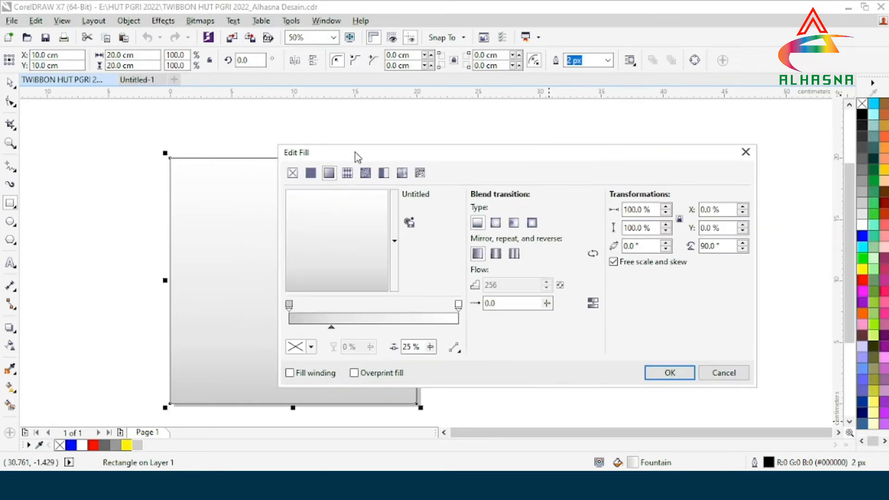
pyautogui.click(669, 373)
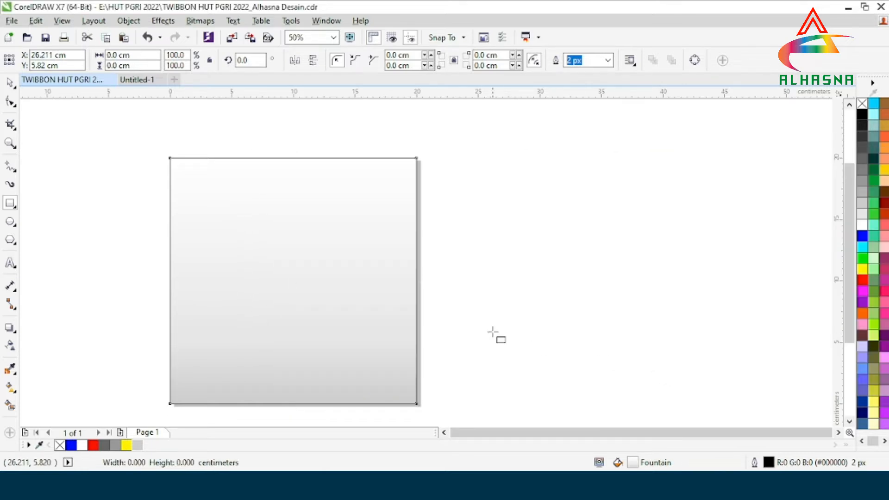
pyautogui.click(494, 336)
pyautogui.click(11, 85)
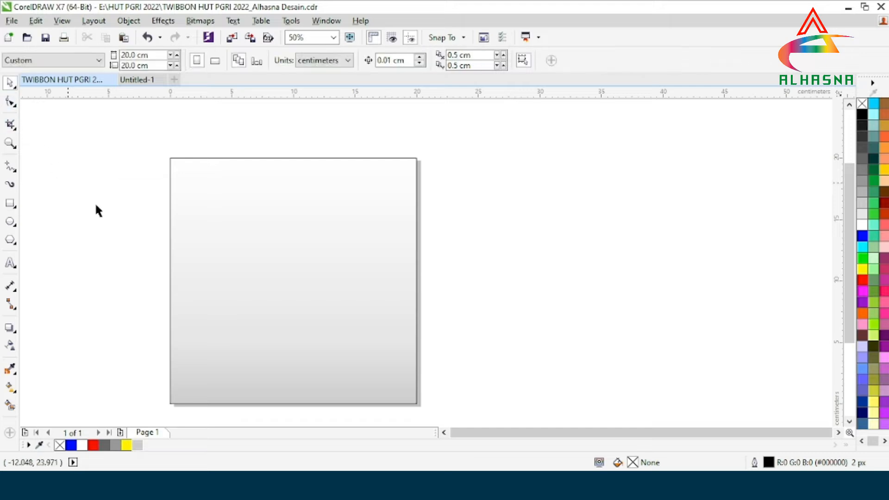
# Copy the grouped design elements from Untitled-1 into the twibbon document, place them beside the page and ungroup them.
pyautogui.click(137, 80)
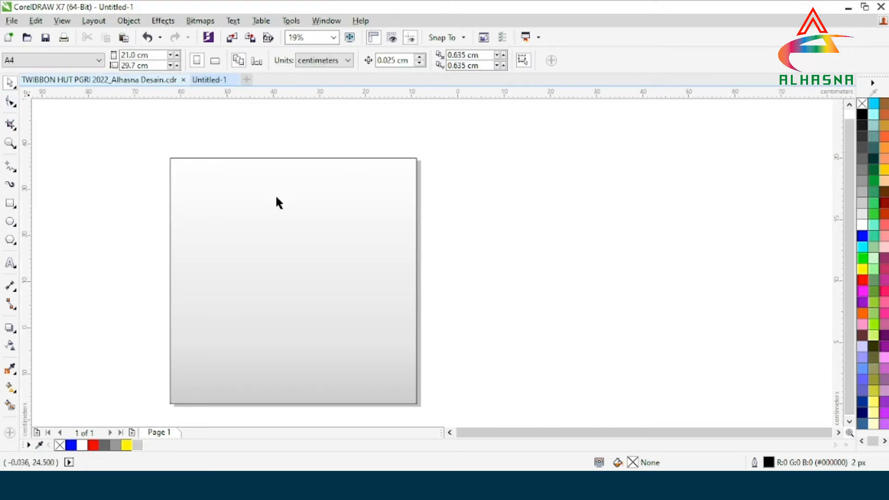
pyautogui.click(494, 255)
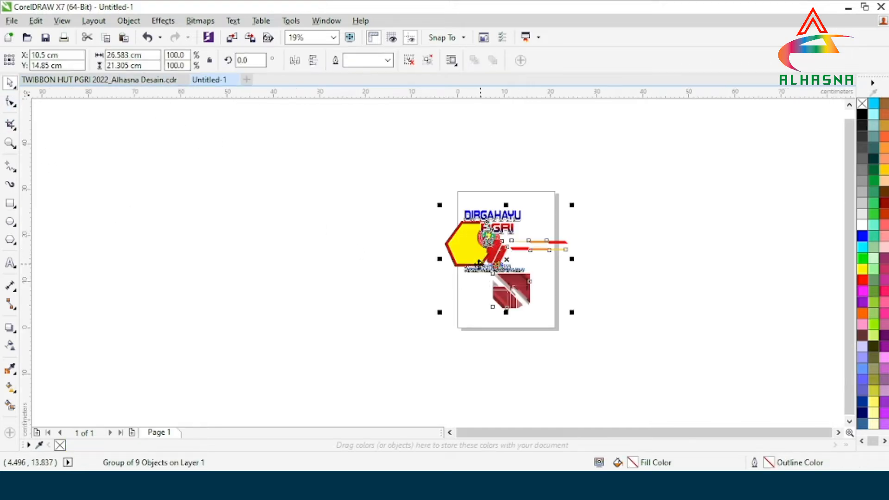
pyautogui.click(99, 80)
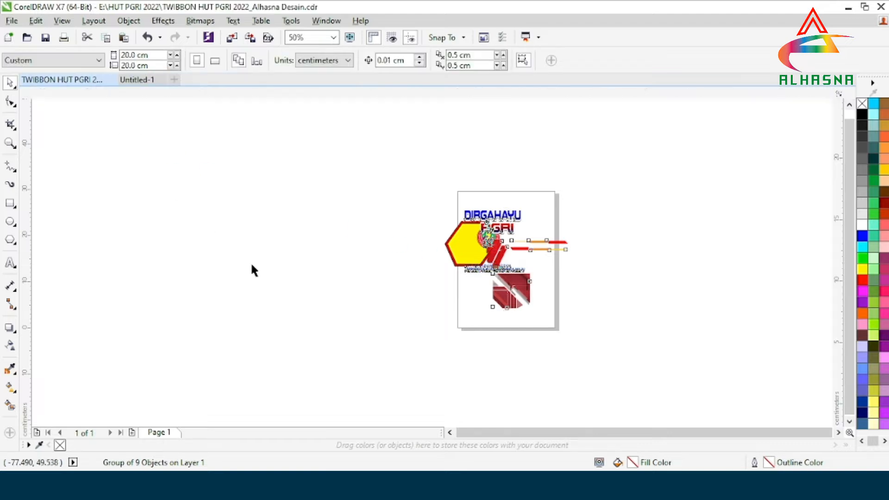
pyautogui.hotkey('ctrl', 'v')
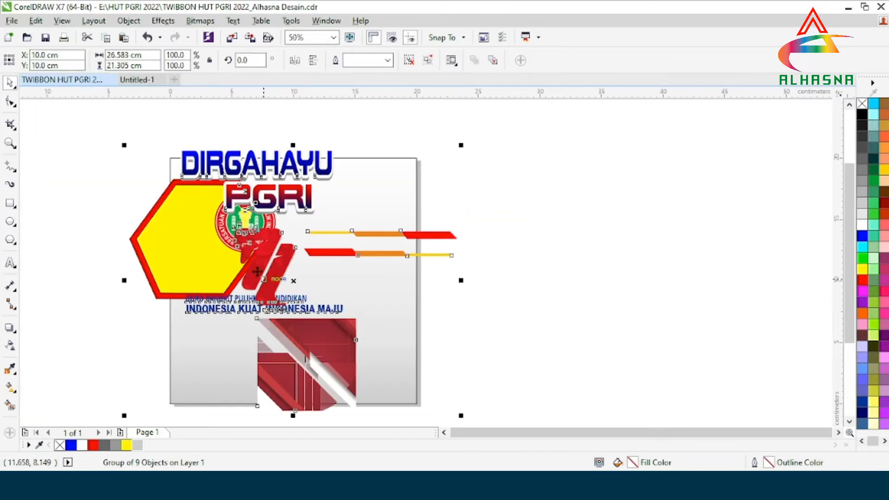
pyautogui.moveTo(232, 246); pyautogui.dragTo(547, 239)
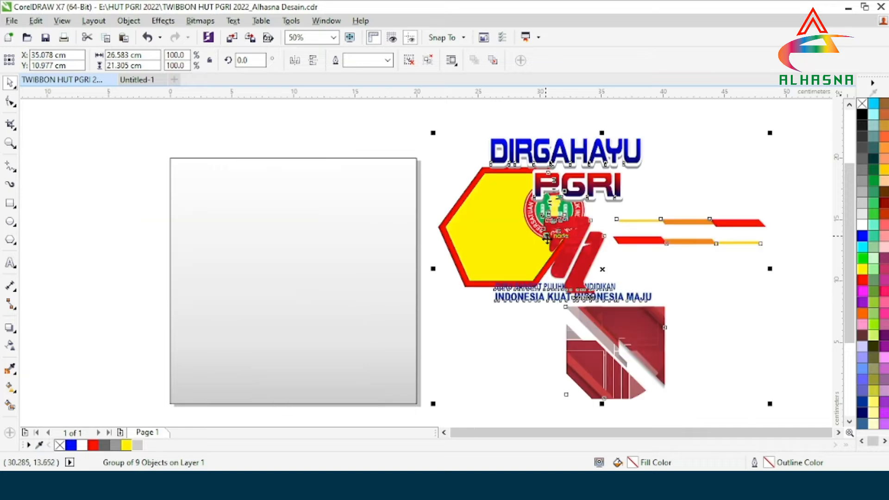
pyautogui.rightClick(547, 239)
pyautogui.click(572, 206)
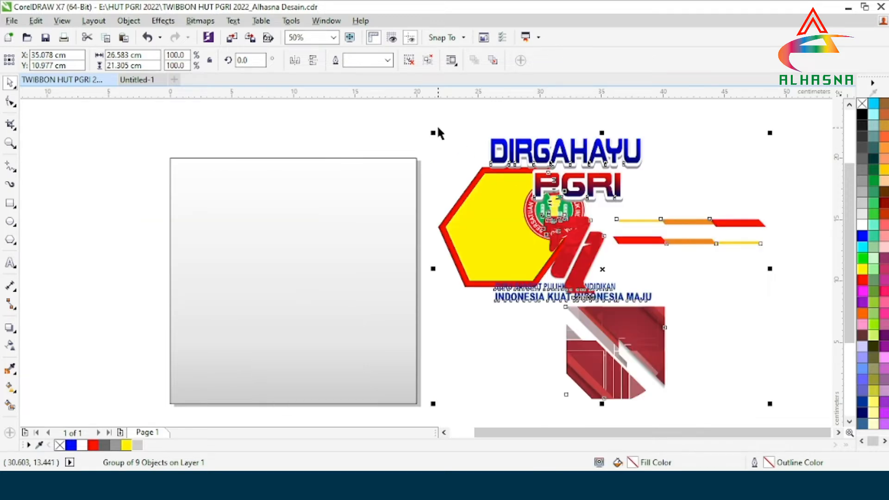
pyautogui.click(369, 129)
# Move the two dark red corner ornaments onto the gradient square, one in its upper half and one in its lower left area.
pyautogui.click(650, 344)
pyautogui.moveTo(621, 355); pyautogui.dragTo(309, 262)
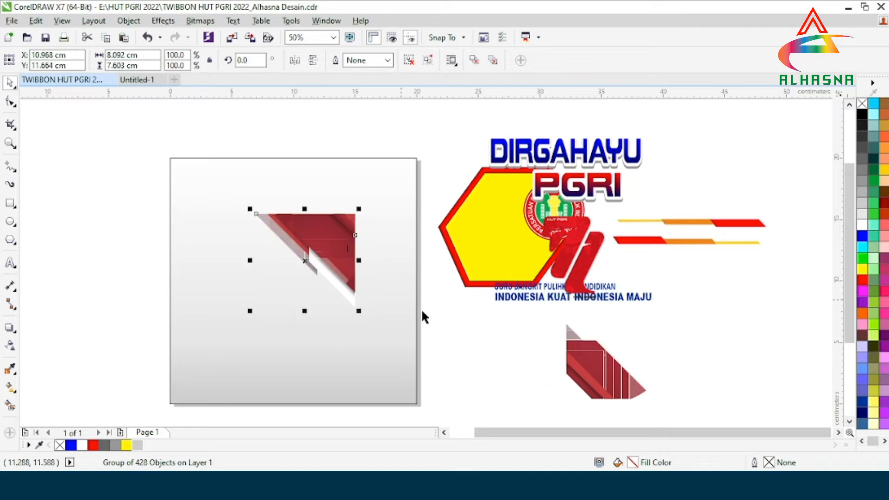
pyautogui.click(476, 349)
pyautogui.moveTo(599, 377); pyautogui.dragTo(234, 338)
pyautogui.click(458, 368)
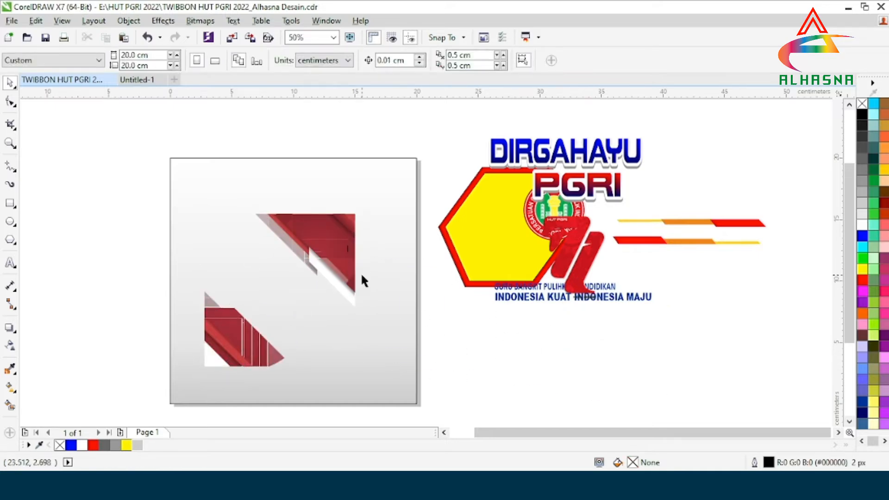
# Align the upper red ornament with the square's top and right edges so it sits in the top-right corner.
pyautogui.click(327, 241)
pyautogui.keyDown('shift'); pyautogui.click(365, 368); pyautogui.keyUp('shift')
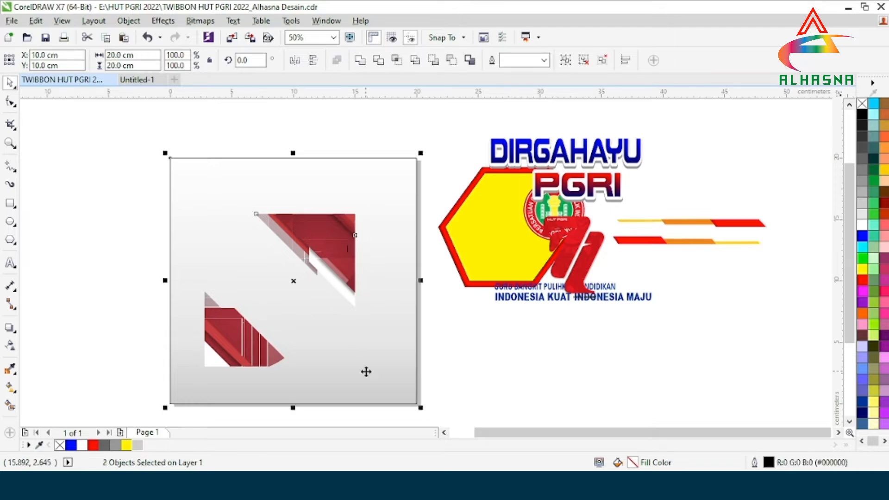
pyautogui.press('c')
pyautogui.press('e')
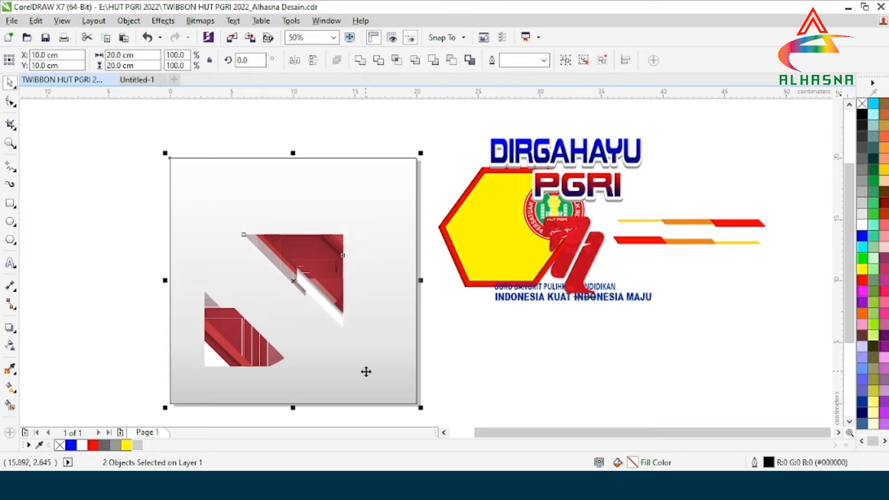
pyautogui.press('t')
pyautogui.press('l')
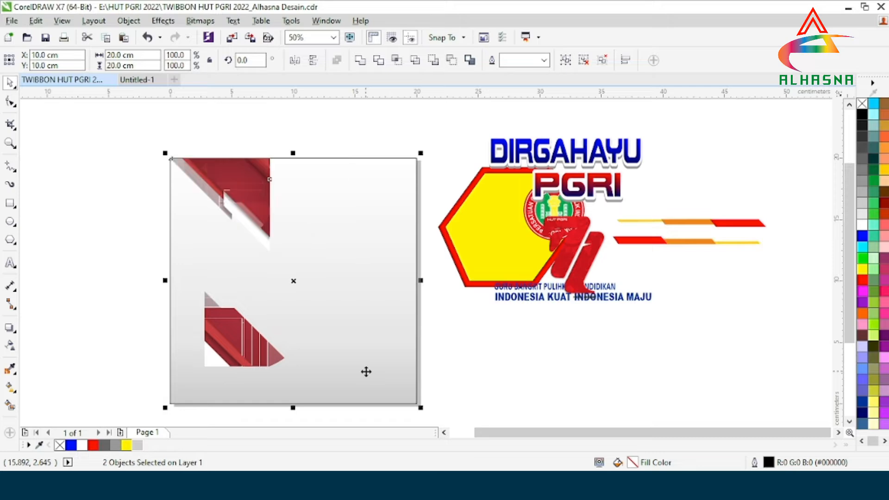
pyautogui.press('r')
pyautogui.click(437, 349)
# Align the lower red ornament with the square's bottom and left edges so it sits in the bottom-left corner.
pyautogui.click(253, 349)
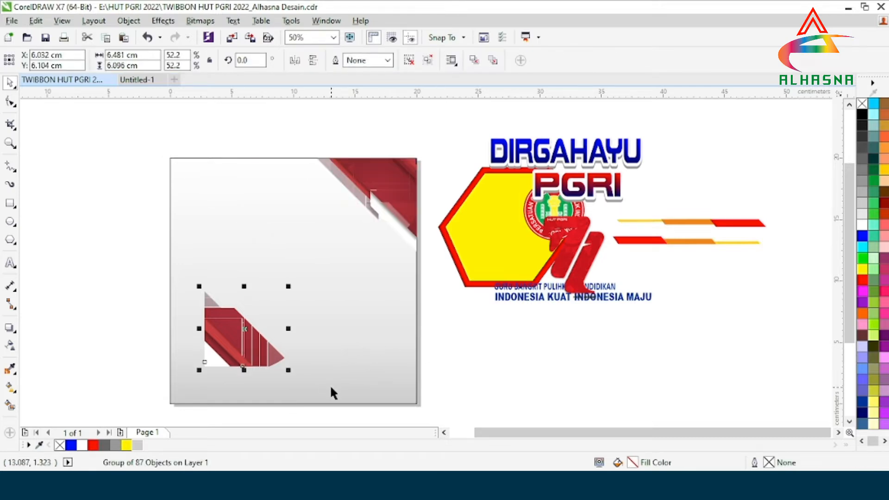
pyautogui.click(351, 371)
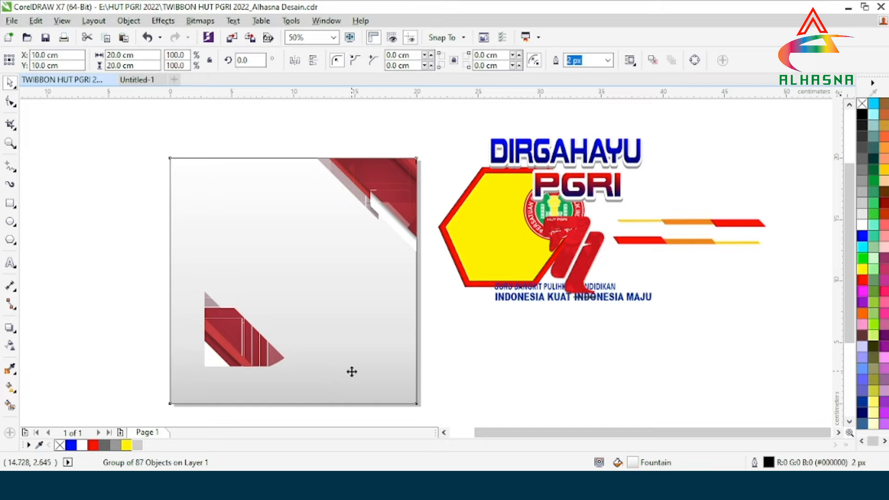
pyautogui.click(229, 345)
pyautogui.keyDown('shift'); pyautogui.click(349, 355); pyautogui.keyUp('shift')
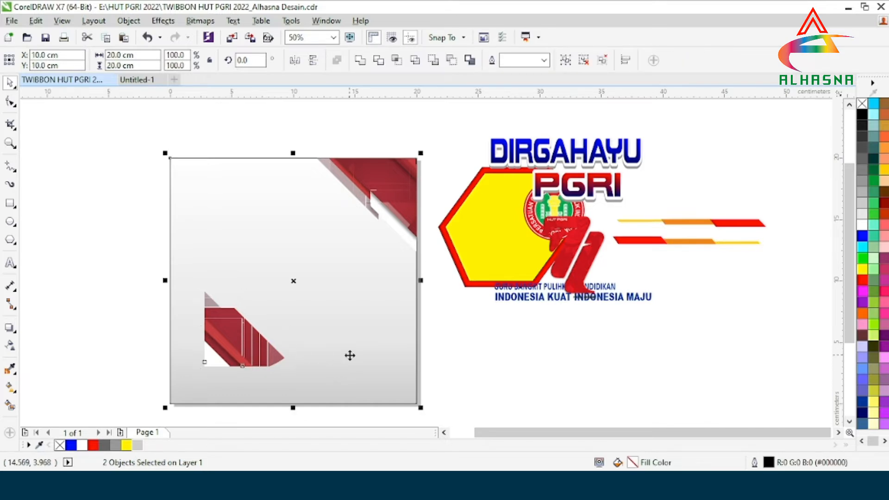
pyautogui.press('c')
pyautogui.press('e')
pyautogui.press('b')
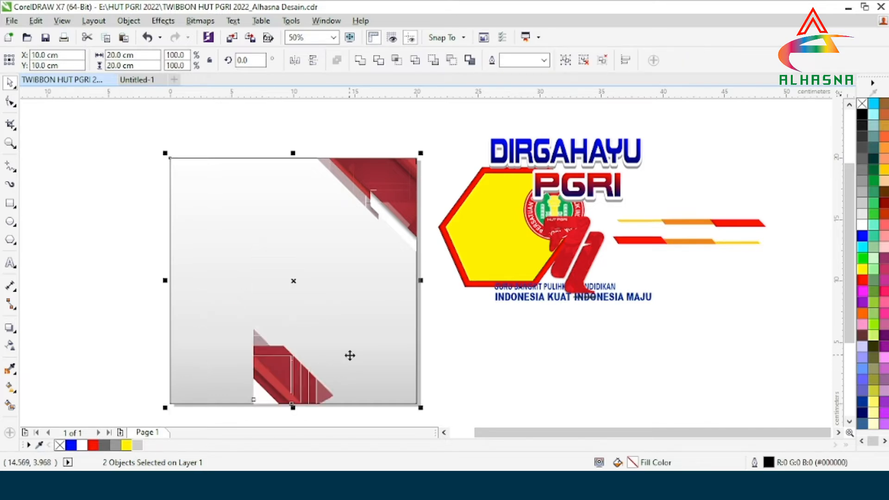
pyautogui.press('l')
pyautogui.click(508, 321)
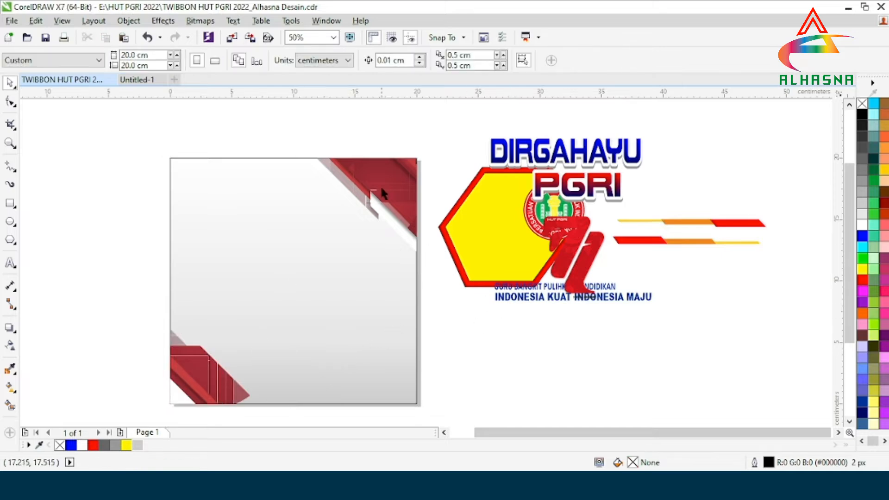
# PowerClip both red corner ornaments inside the gradient square.
pyautogui.rightClick(379, 185)
pyautogui.click(400, 153)
pyautogui.click(284, 194)
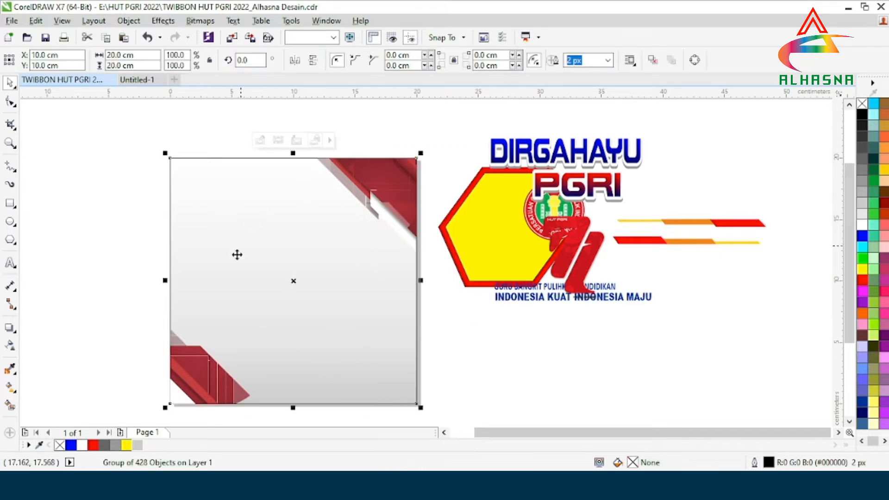
pyautogui.click(192, 378)
pyautogui.rightClick(191, 380)
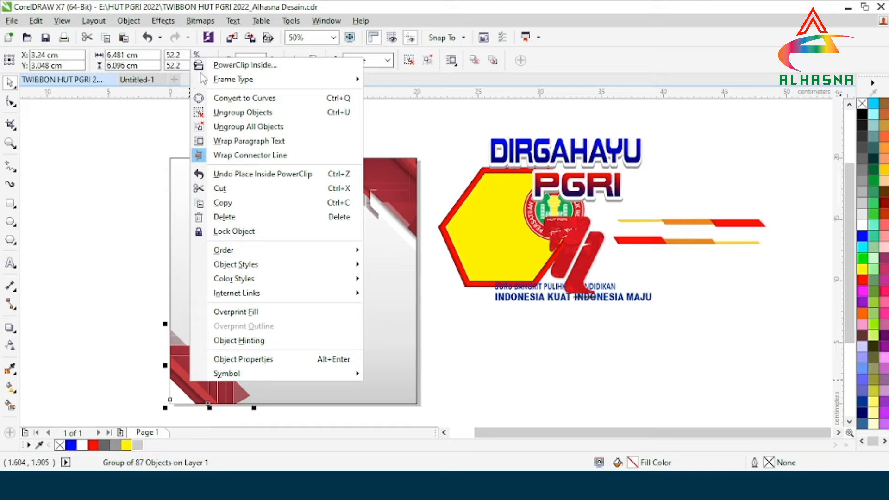
pyautogui.click(245, 65)
pyautogui.click(187, 254)
pyautogui.click(489, 306)
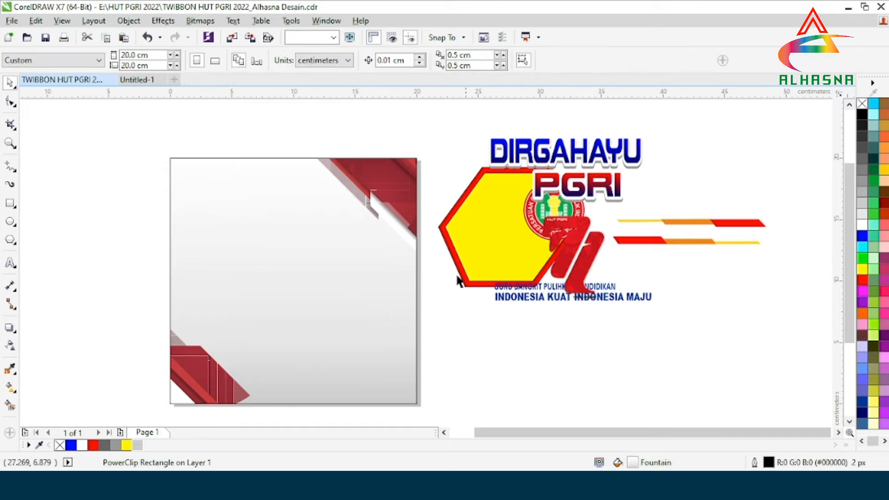
# Move one three-colour stripe group near the square's top edge and the other near its bottom edge.
pyautogui.scroll(-2, 288, 262)
pyautogui.scroll(2, 254, 284)
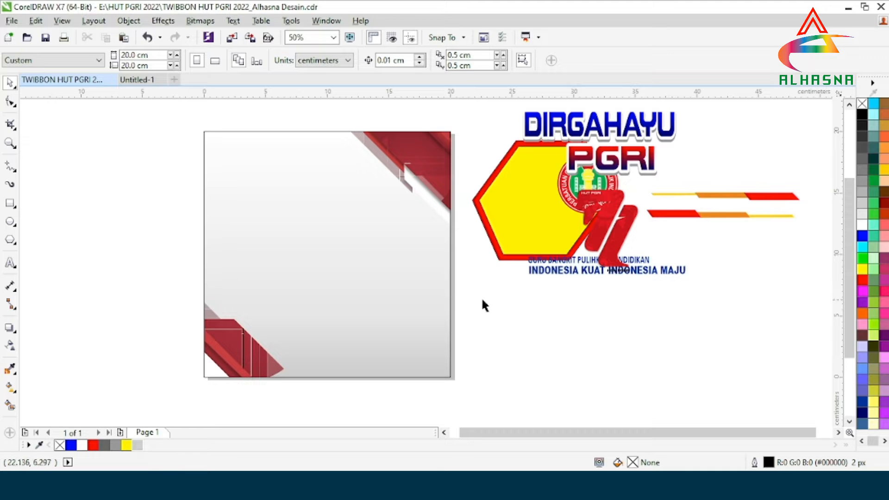
pyautogui.moveTo(751, 201); pyautogui.dragTo(310, 151)
pyautogui.moveTo(716, 217); pyautogui.dragTo(360, 367)
pyautogui.click(578, 357)
# Position the upper stripe group flush with the square's top edge, ending against the top-right ornament.
pyautogui.scroll(3, 310, 125)
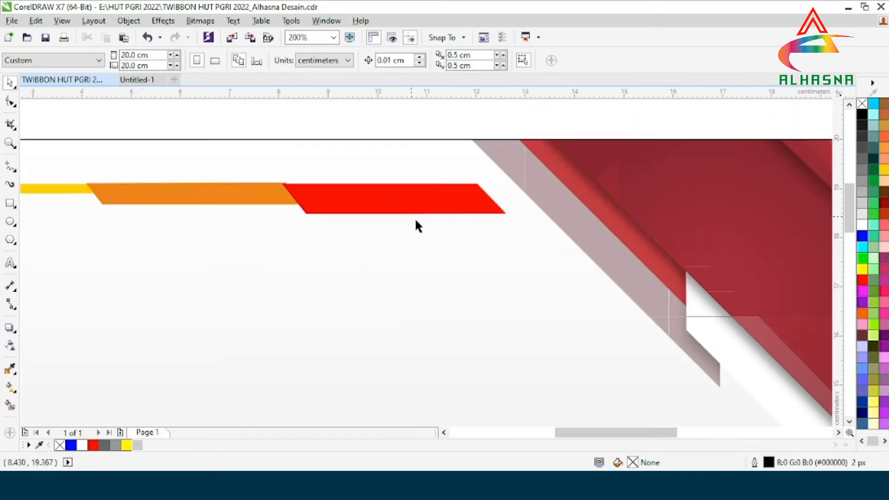
pyautogui.scroll(-3, 404, 212)
pyautogui.scroll(3, 368, 179)
pyautogui.click(403, 260)
pyautogui.moveTo(401, 255); pyautogui.dragTo(373, 201)
pyautogui.scroll(2, 373, 201)
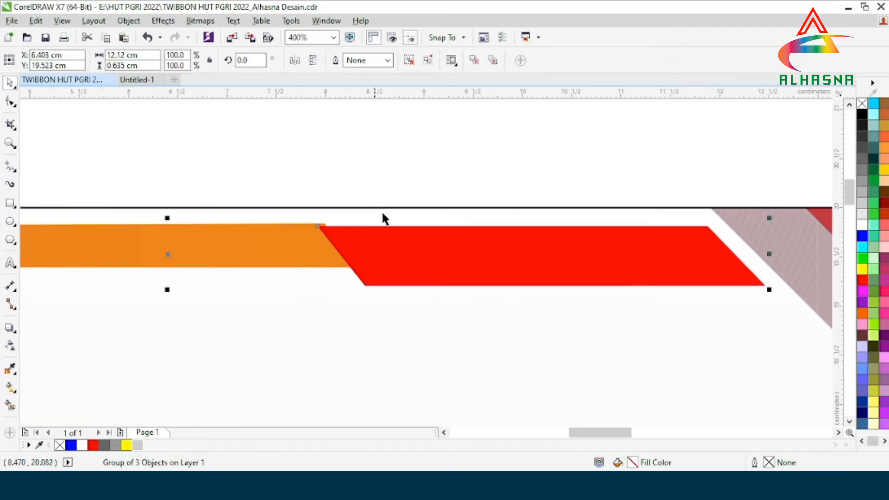
pyautogui.moveTo(435, 254); pyautogui.dragTo(438, 237)
pyautogui.scroll(-2, 437, 238)
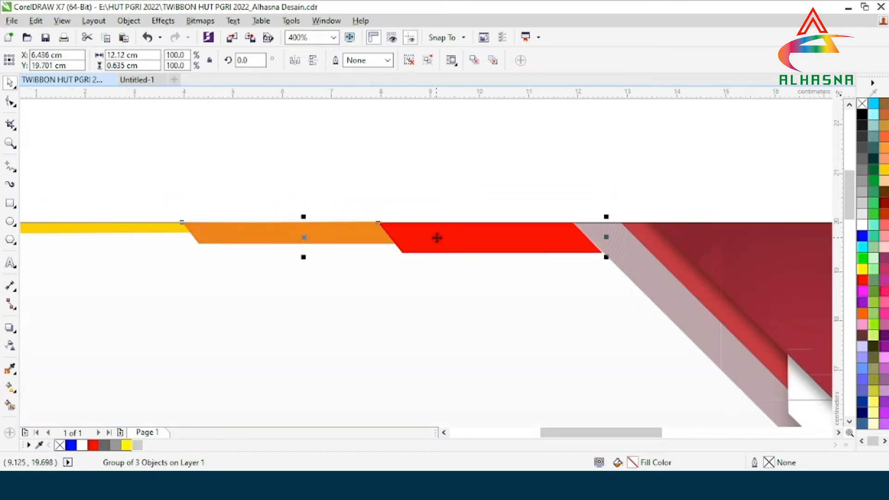
pyautogui.scroll(-1, 436, 238)
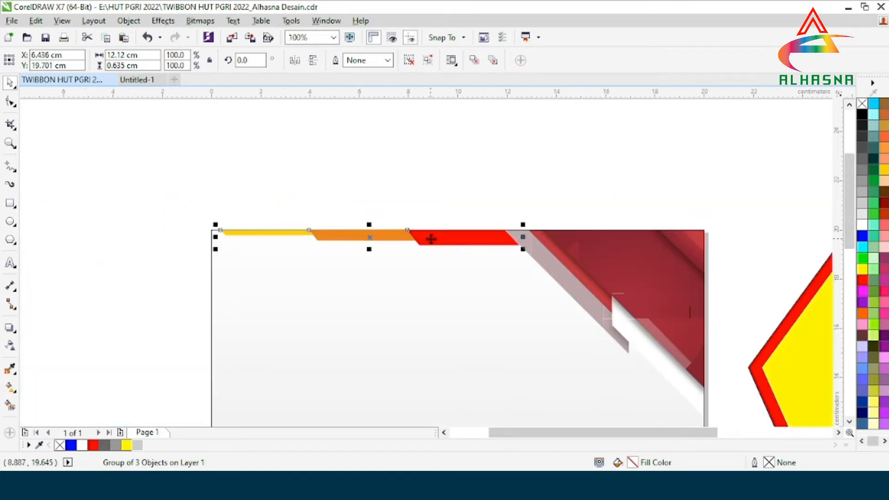
# PowerClip the upper stripe group inside the gradient square.
pyautogui.rightClick(431, 239)
pyautogui.click(468, 154)
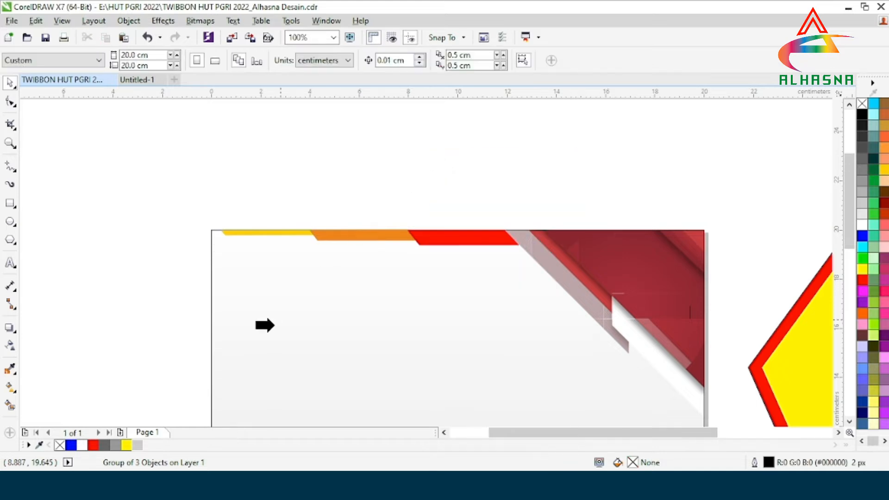
pyautogui.click(289, 271)
# Move the lower stripe group down until it is flush with the square's bottom edge.
pyautogui.scroll(-3, 289, 271)
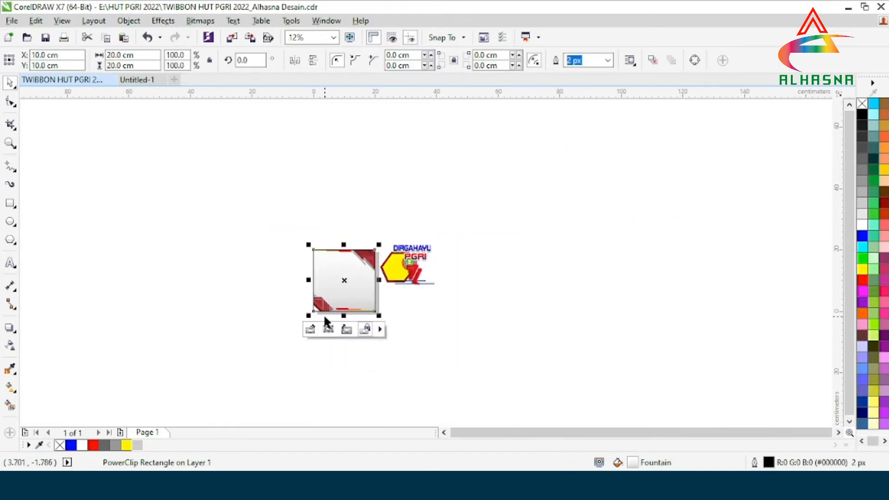
pyautogui.scroll(3, 329, 305)
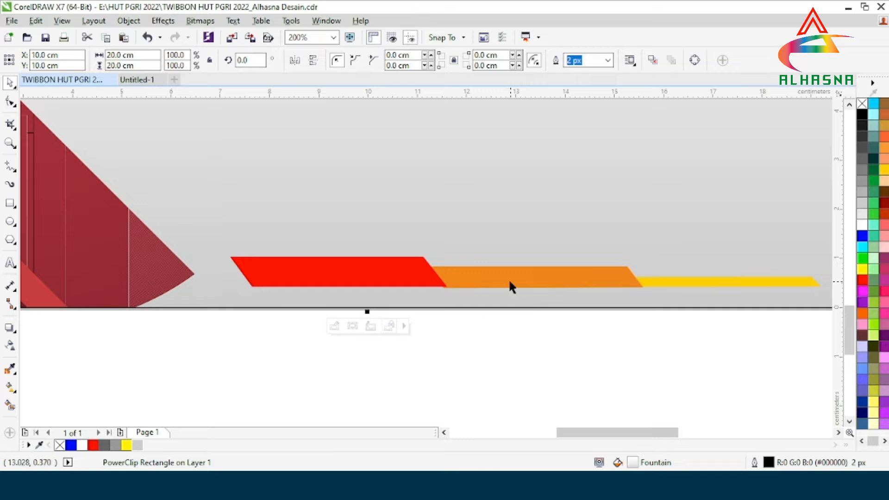
pyautogui.keyDown('ctrl'); pyautogui.click(510, 282); pyautogui.keyUp('ctrl')
pyautogui.moveTo(510, 282); pyautogui.dragTo(510, 300)
pyautogui.scroll(-1, 352, 312)
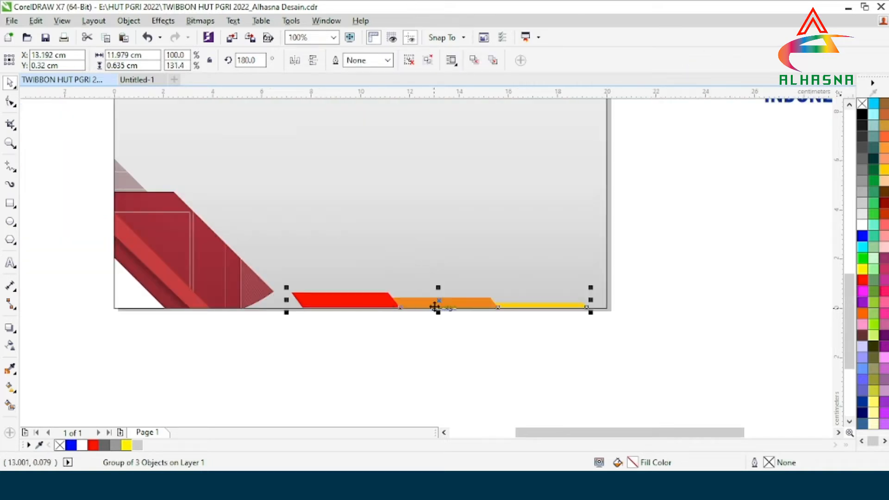
pyautogui.scroll(1, 437, 308)
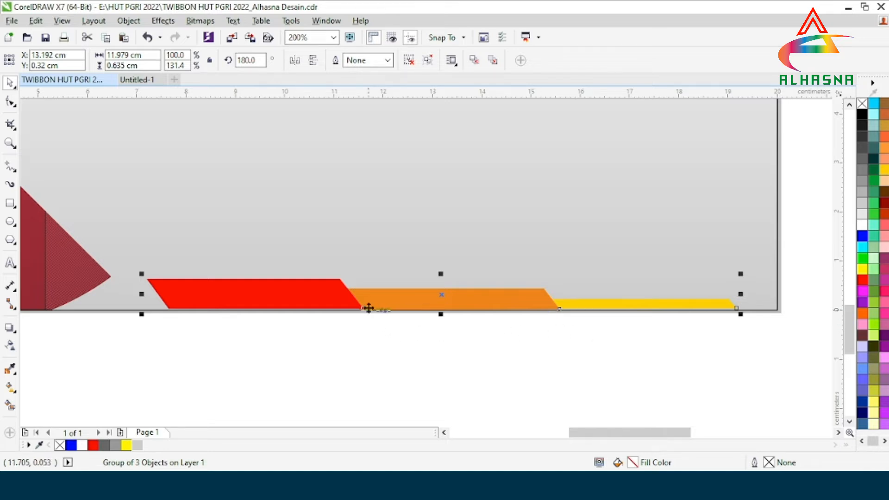
# Ungroup the three-colour stripe group at the square's bottom edge into separate stripes.
pyautogui.click(317, 342)
pyautogui.click(258, 298)
pyautogui.rightClick(258, 298)
pyautogui.click(278, 203)
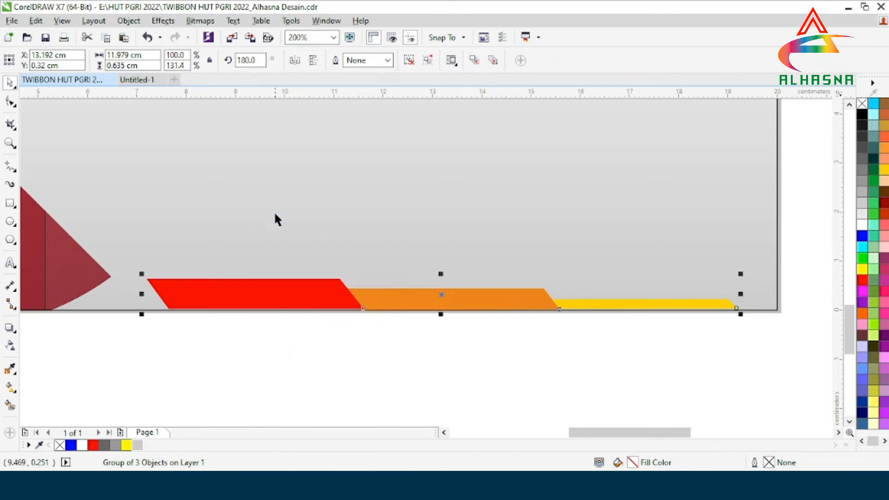
pyautogui.click(285, 334)
pyautogui.scroll(1, 141, 293)
pyautogui.scroll(-1, 271, 283)
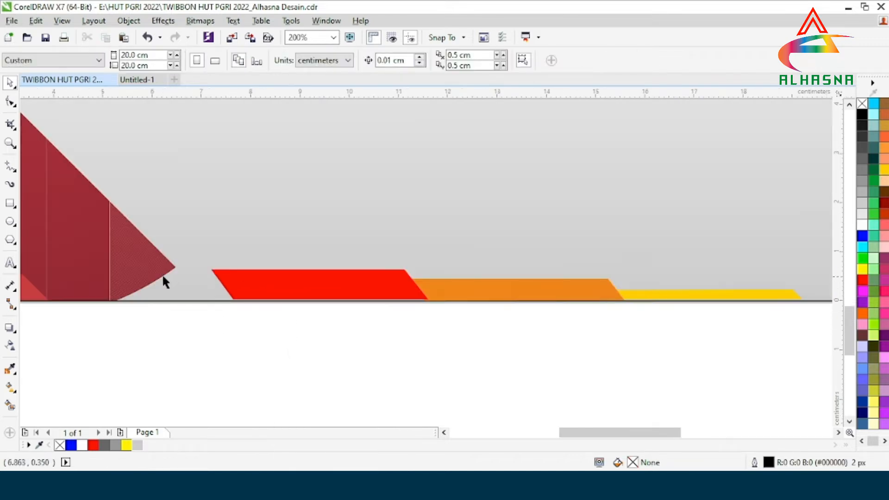
pyautogui.scroll(1, 179, 279)
# Reshape the bottom red stripe by moving its upper-left corner node slightly outward towards the corner ornament, making the stripe about 4.46 cm wide.
pyautogui.click(339, 295)
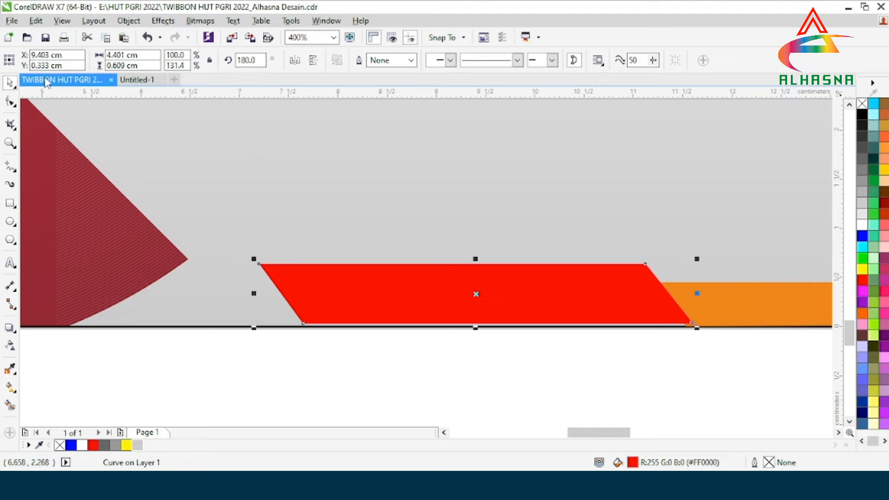
pyautogui.click(10, 101)
pyautogui.scroll(1, 276, 303)
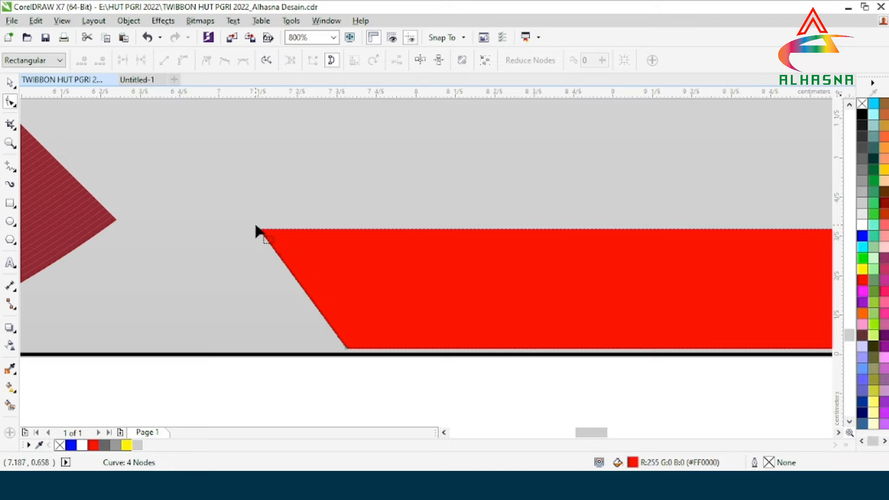
pyautogui.moveTo(259, 230); pyautogui.dragTo(246, 229)
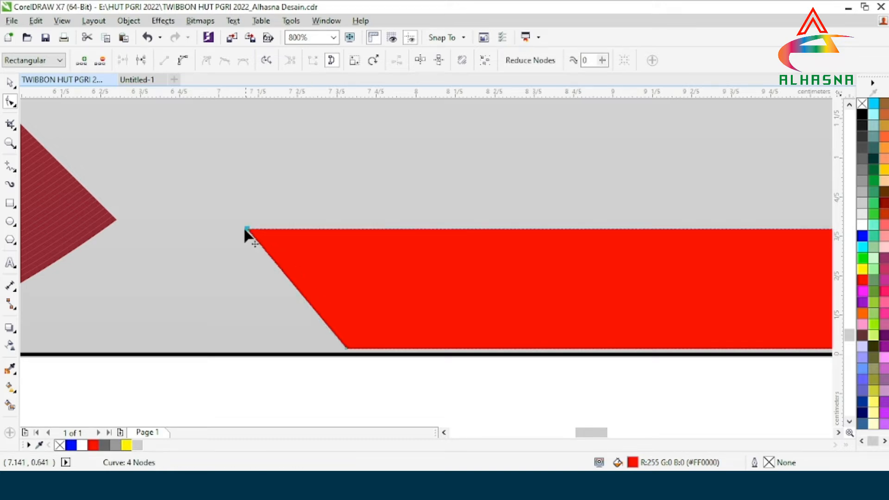
pyautogui.scroll(-2, 250, 251)
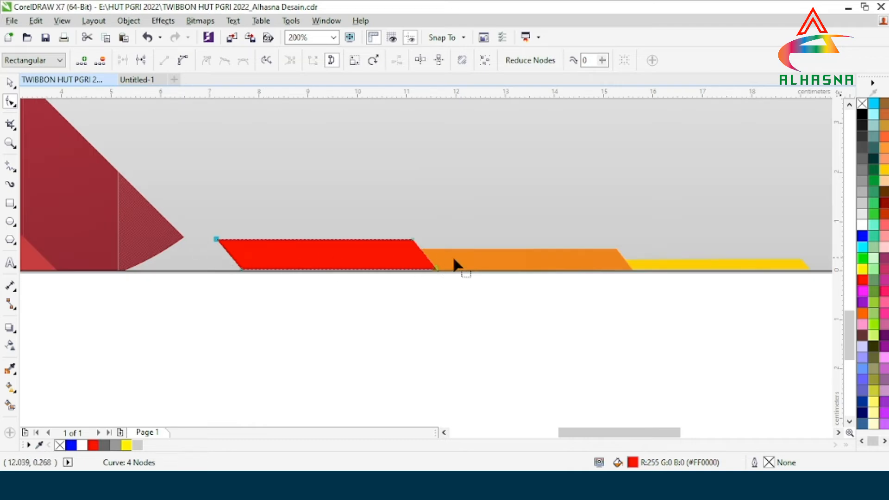
pyautogui.scroll(1, 320, 262)
pyautogui.scroll(-1, 319, 265)
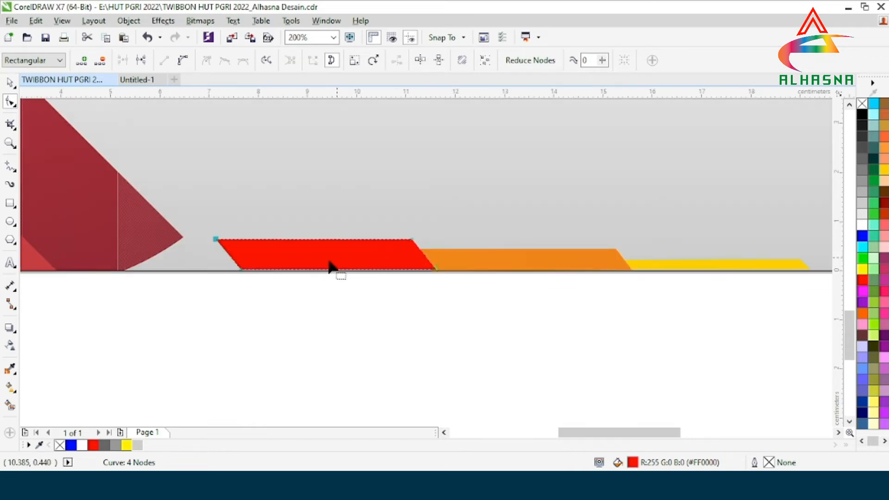
pyautogui.scroll(-1, 330, 267)
pyautogui.click(11, 83)
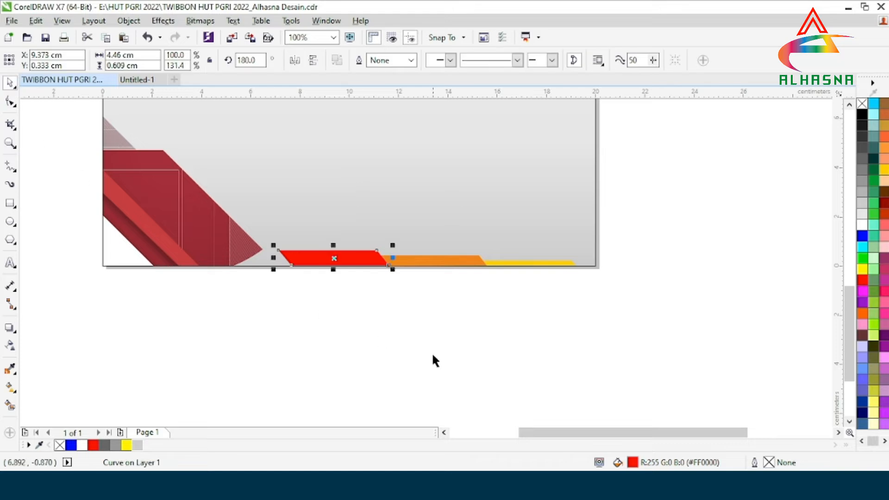
# Group the bottom red, orange and yellow stripes again.
pyautogui.click(631, 320)
pyautogui.moveTo(325, 222); pyautogui.dragTo(258, 207)
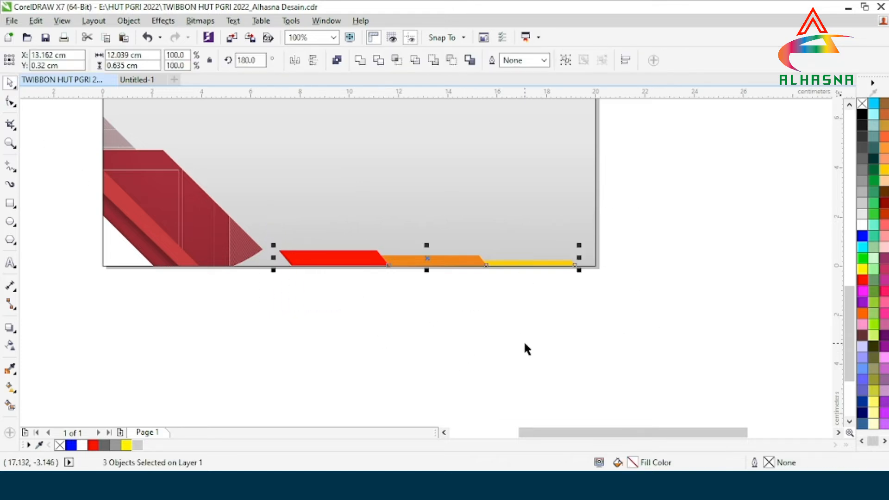
pyautogui.hotkey('ctrl', 'g')
pyautogui.click(524, 339)
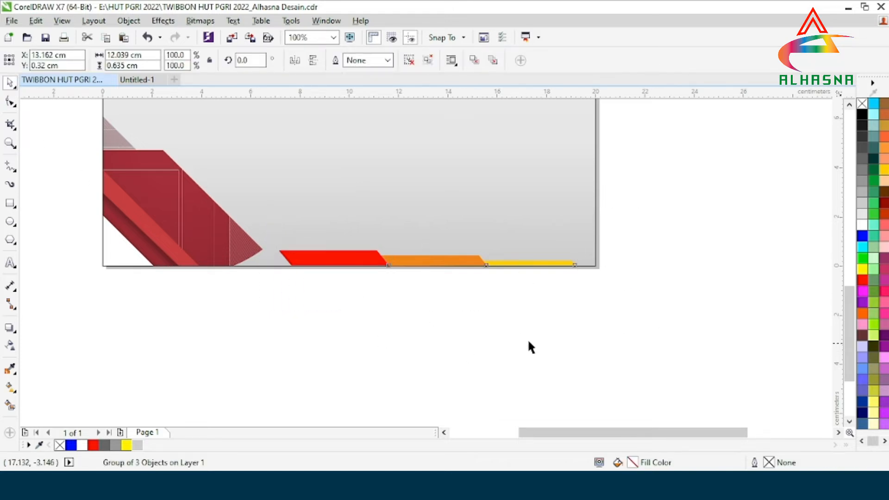
# PowerClip the lower stripe group inside the gradient square.
pyautogui.click(376, 262)
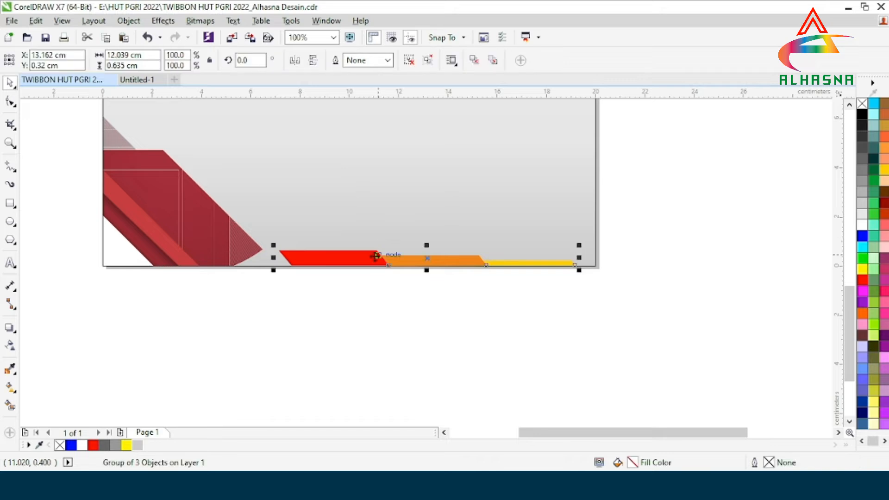
pyautogui.rightClick(376, 261)
pyautogui.click(398, 155)
pyautogui.click(382, 194)
pyautogui.click(455, 324)
pyautogui.scroll(-4, 417, 310)
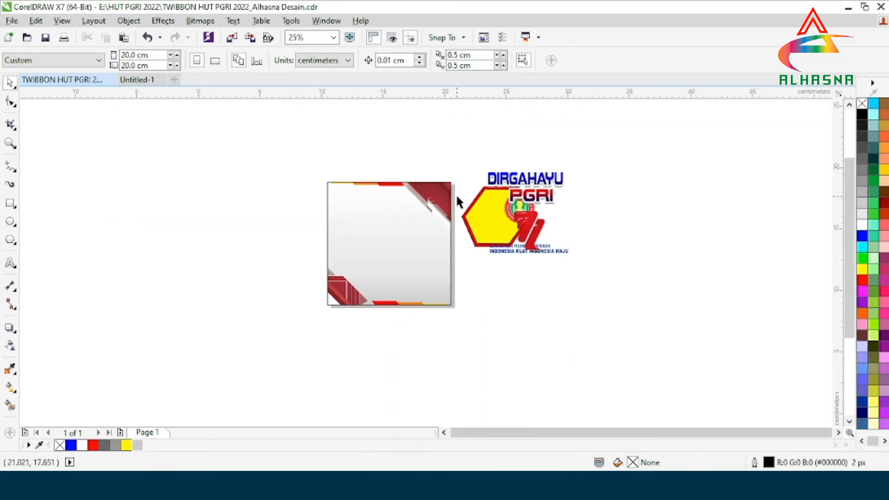
# Move the DIRGAHAYU PGRI title group onto the square's upper-left area, below the top stripes.
pyautogui.scroll(2, 458, 197)
pyautogui.scroll(-2, 663, 262)
pyautogui.moveTo(619, 213); pyautogui.dragTo(451, 228)
pyautogui.scroll(2, 494, 241)
pyautogui.scroll(2, 494, 241)
pyautogui.moveTo(503, 250); pyautogui.dragTo(472, 226)
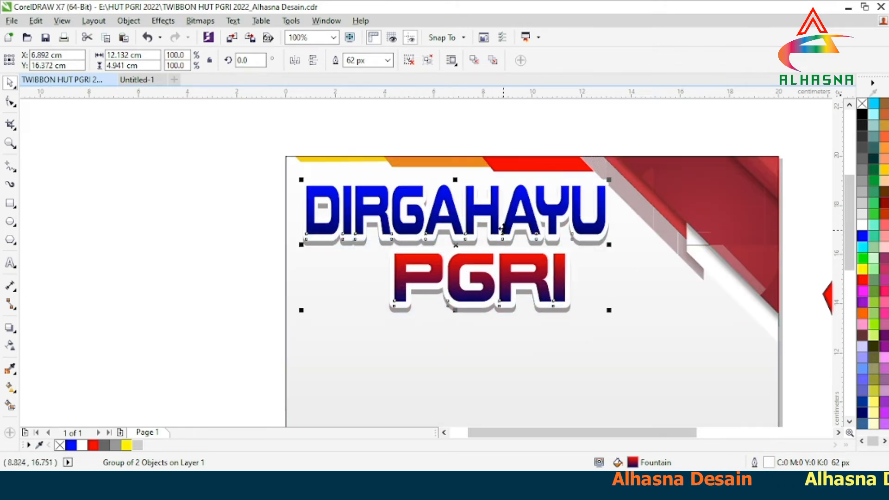
# Nudge the DIRGAHAYU PGRI title about 0.12 cm left and 0.05 cm down.
pyautogui.scroll(2, 502, 231)
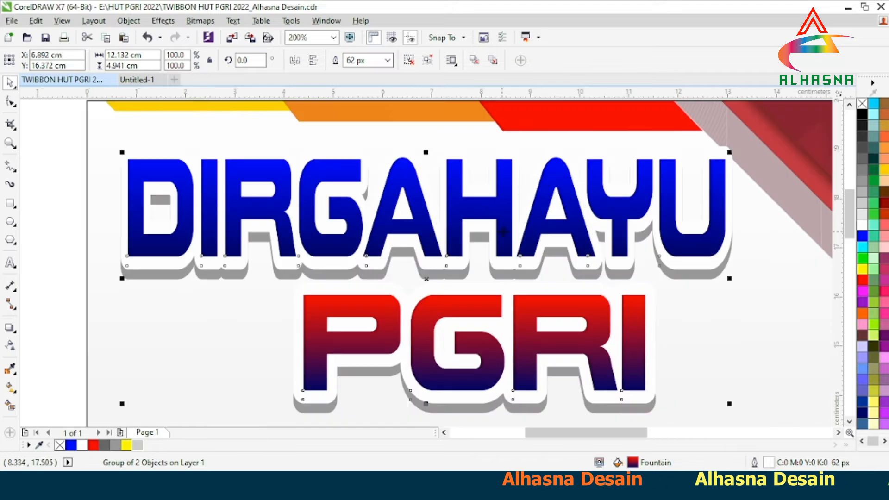
pyautogui.press('Left')
pyautogui.press('Left')
pyautogui.press('Left')
pyautogui.press('Left')
pyautogui.press('Left')
pyautogui.press('Left')
pyautogui.press('Down')
pyautogui.press('Down')
pyautogui.scroll(-3, 397, 248)
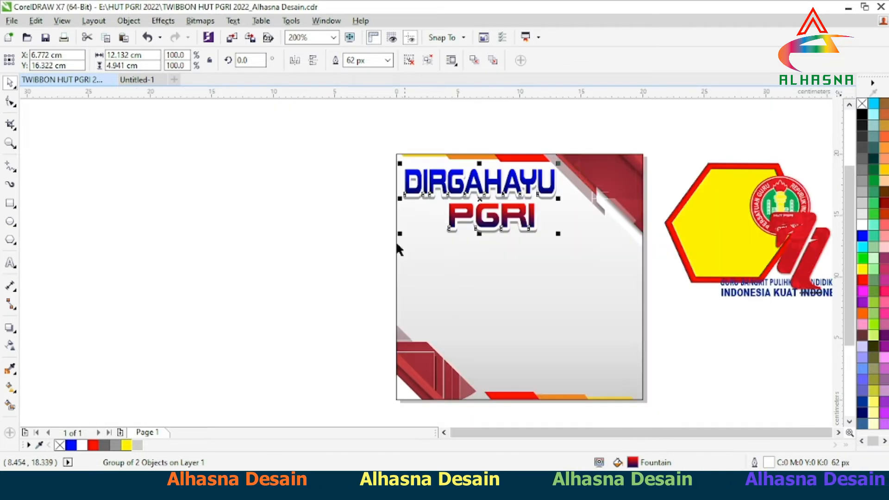
pyautogui.press('Escape')
pyautogui.scroll(2, 585, 185)
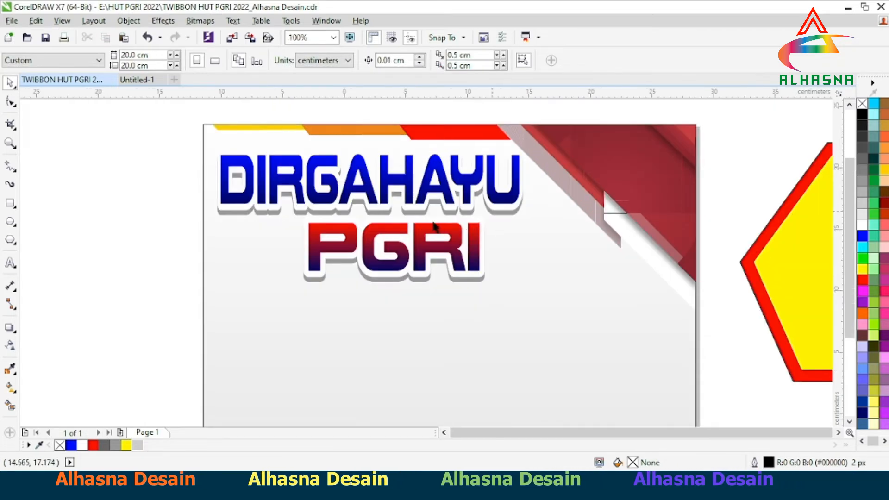
pyautogui.scroll(-2, 436, 226)
# Place the round PGRI logo beside the title, overlapping the top-right ornament, centred at about X 16.29 cm, Y 16.07 cm.
pyautogui.moveTo(729, 218); pyautogui.dragTo(540, 200)
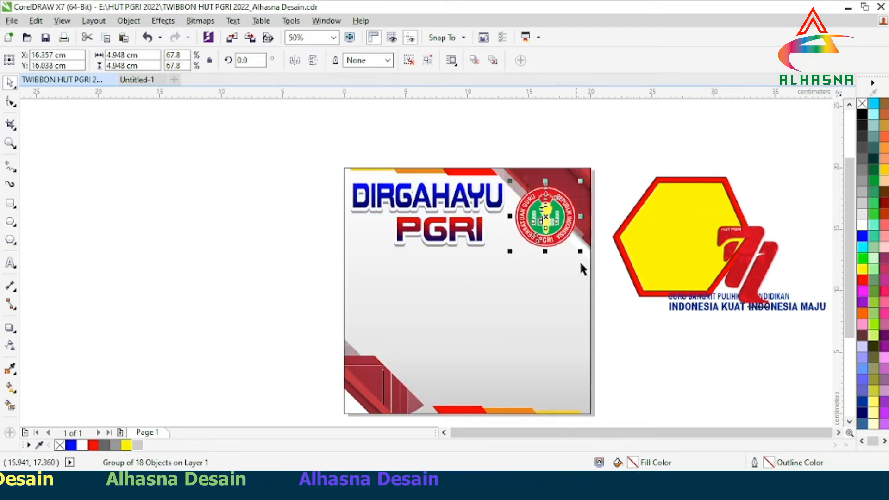
pyautogui.click(647, 359)
pyautogui.scroll(-1, 534, 271)
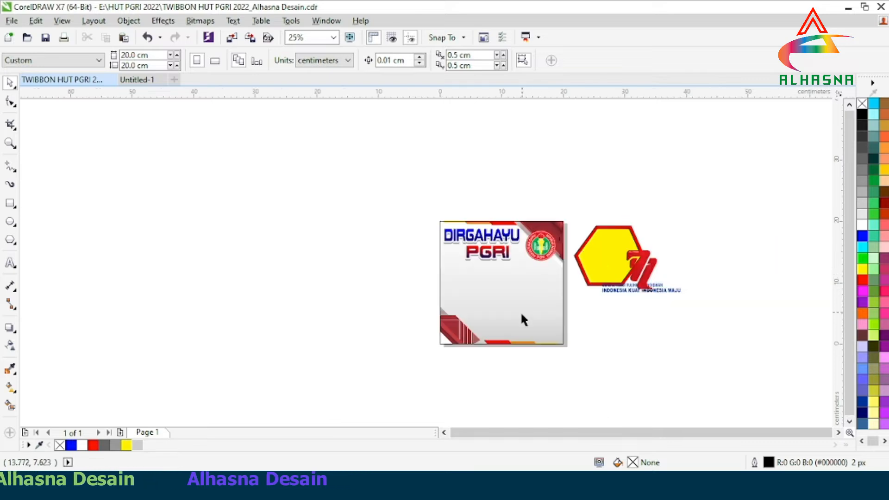
pyautogui.scroll(2, 521, 307)
pyautogui.scroll(-1, 519, 307)
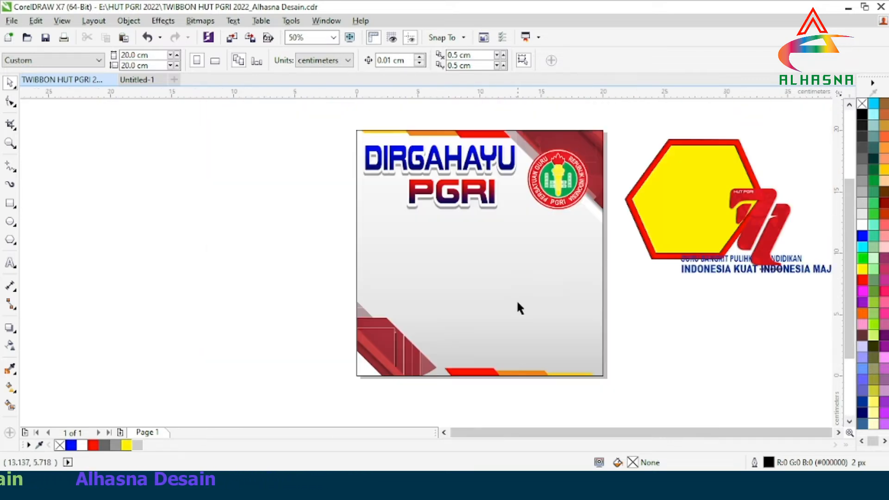
pyautogui.scroll(2, 533, 269)
pyautogui.scroll(-1, 552, 227)
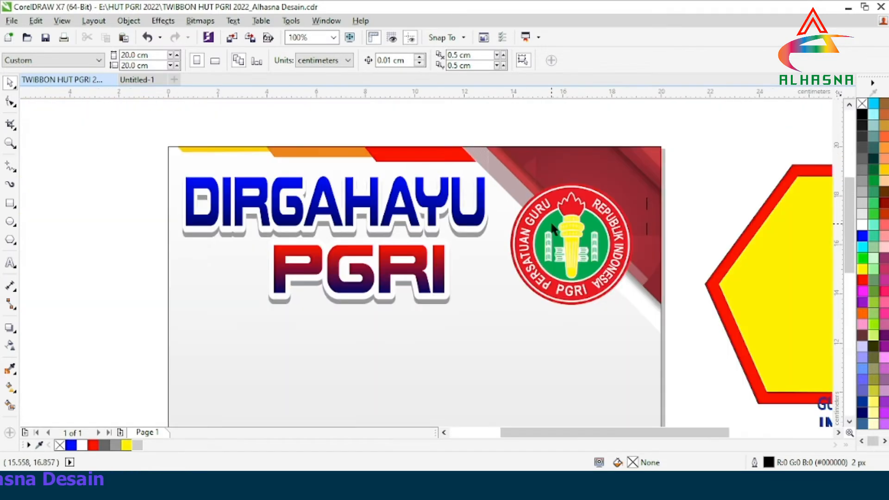
pyautogui.moveTo(552, 227); pyautogui.dragTo(552, 226)
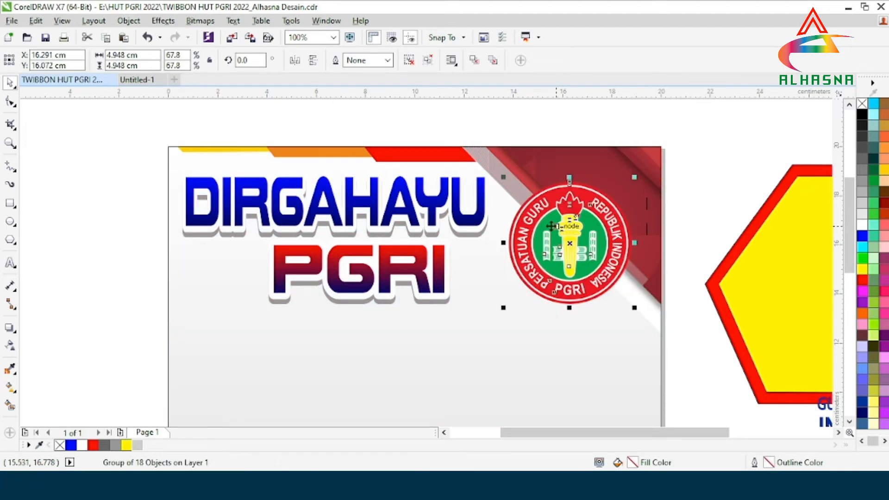
pyautogui.scroll(-2, 550, 227)
pyautogui.click(552, 281)
pyautogui.scroll(1, 551, 281)
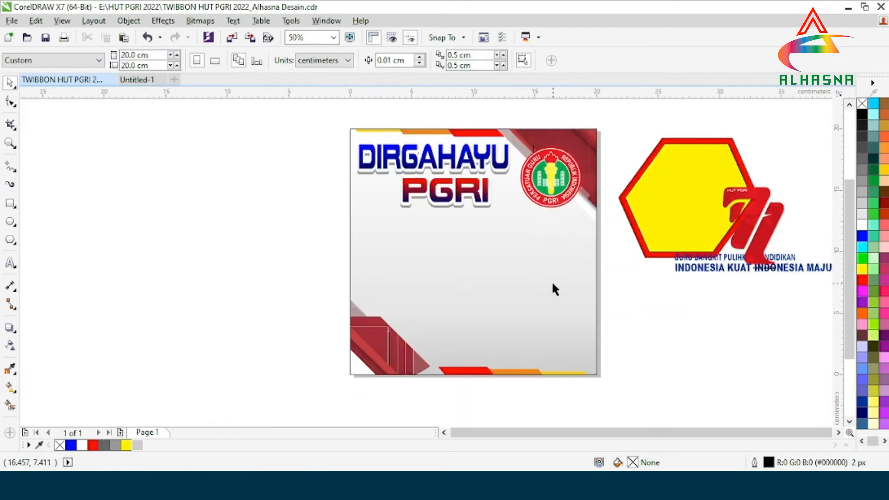
# Move the yellow hexagon photo frame into the square's lower-right area, centred at about X 13.04 cm, Y 7.67 cm.
pyautogui.moveTo(639, 214); pyautogui.dragTo(467, 294)
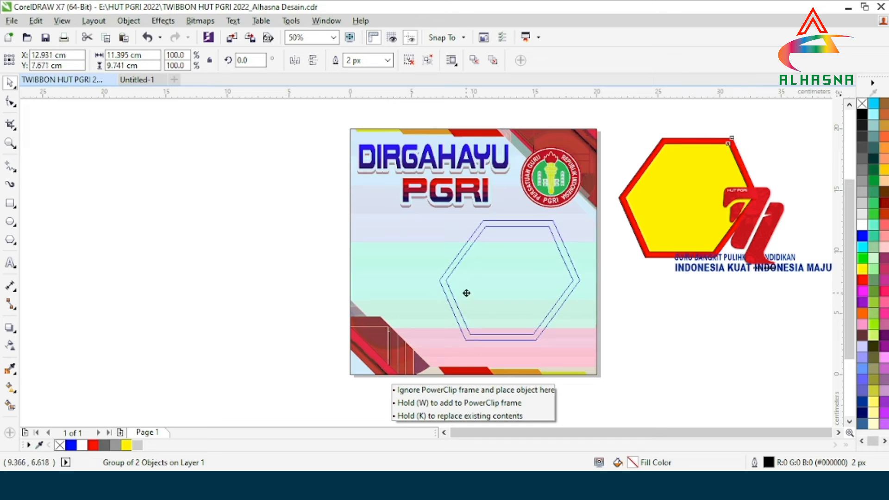
pyautogui.moveTo(467, 293); pyautogui.dragTo(468, 293)
pyautogui.click(680, 324)
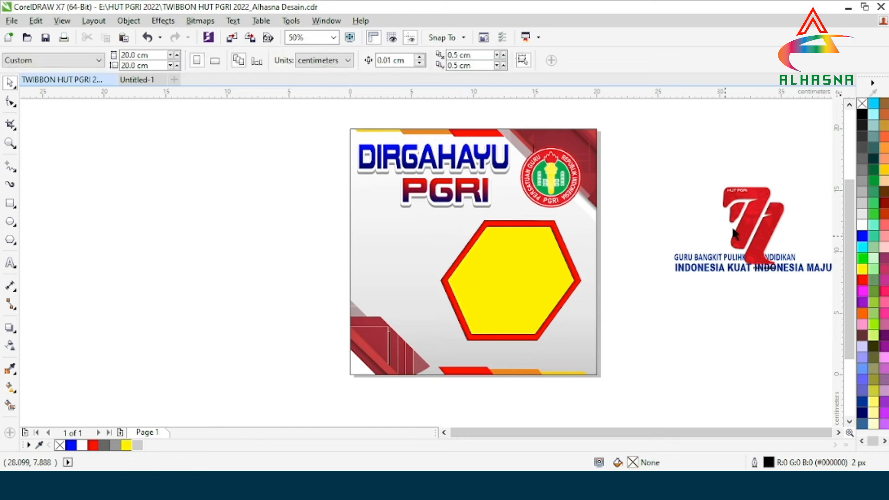
# Move the red 77 anniversary logo into the square, beside the hexagon's left corner, centred at about X 4.09 cm, Y 9.11 cm.
pyautogui.click(754, 215)
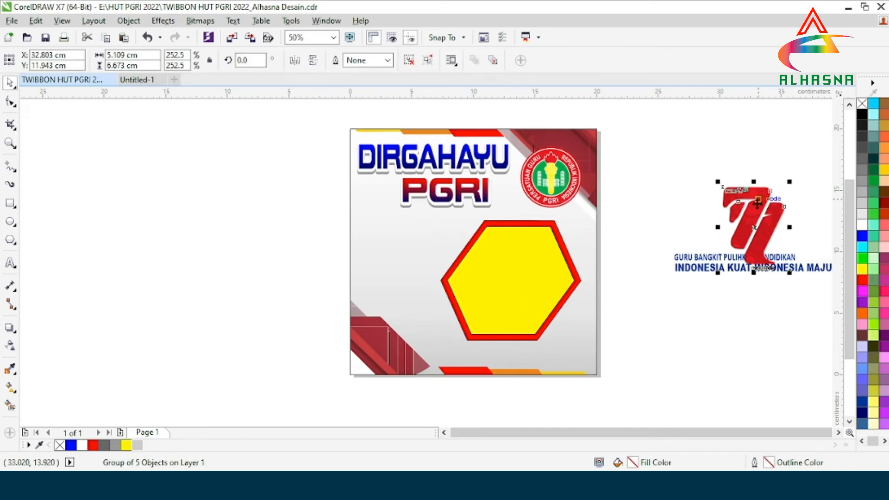
pyautogui.moveTo(753, 226); pyautogui.dragTo(400, 261)
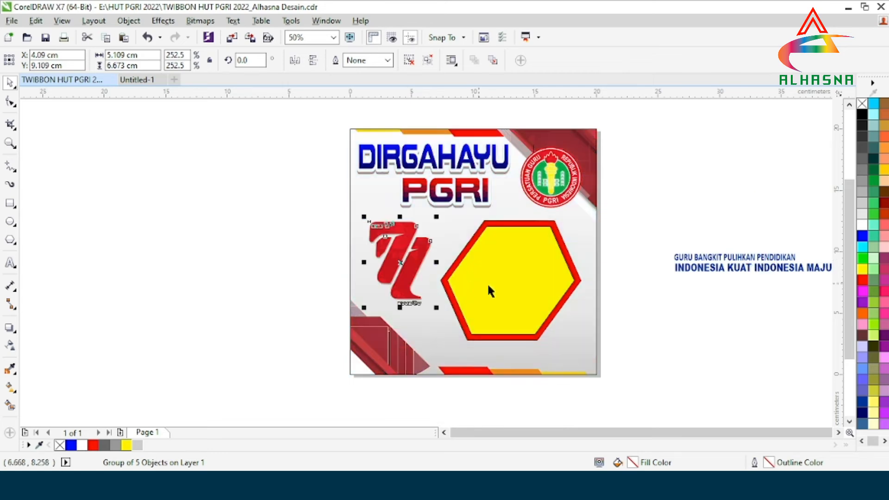
pyautogui.click(715, 322)
pyautogui.scroll(-1, 447, 301)
pyautogui.scroll(1, 446, 297)
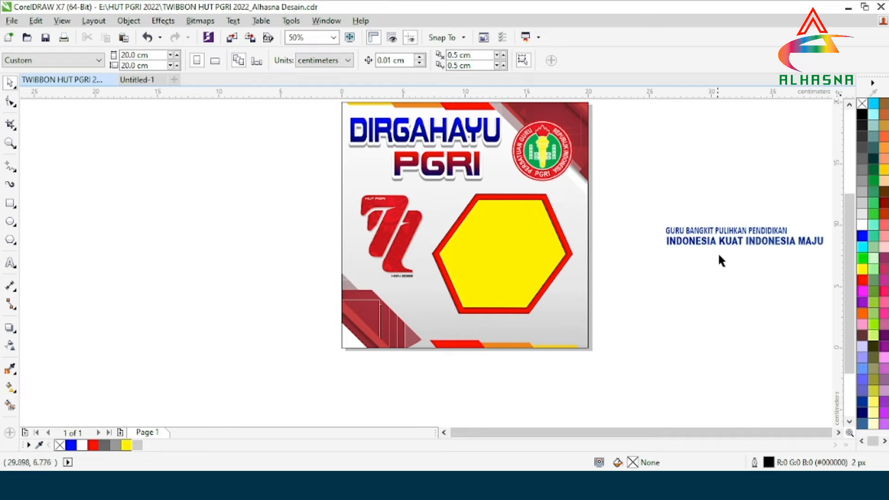
# Place the GURU BANGKIT PULIHKAN PENDIDIKAN, INDONESIA KUAT INDONESIA MAJU slogan between the hexagon and bottom stripes, at about X 12.91 cm, Y 1.73 cm.
pyautogui.click(725, 241)
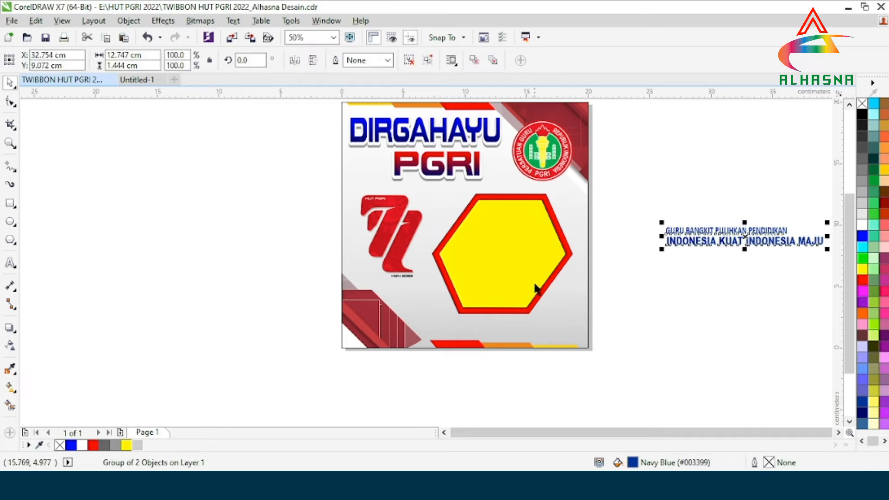
pyautogui.moveTo(744, 237); pyautogui.dragTo(500, 325)
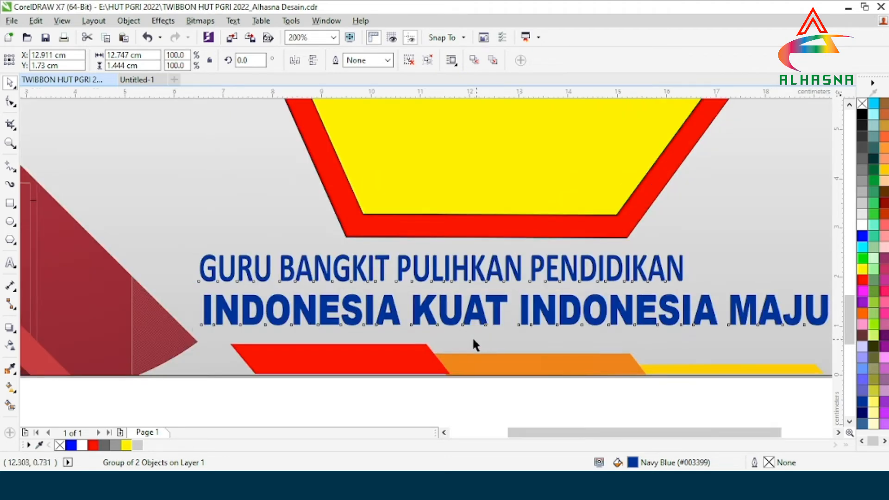
pyautogui.scroll(-1, 477, 346)
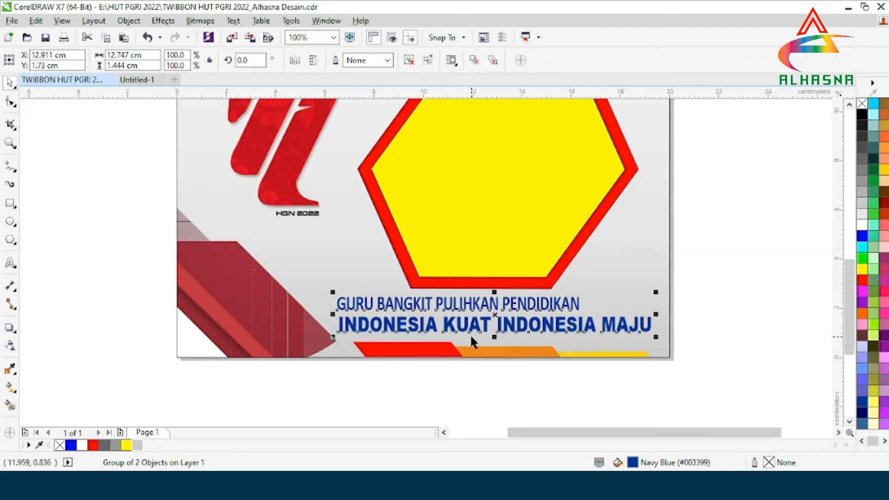
pyautogui.click(684, 306)
# Nudge the hexagon frame up about 0.24 cm, away from the slogan.
pyautogui.click(542, 243)
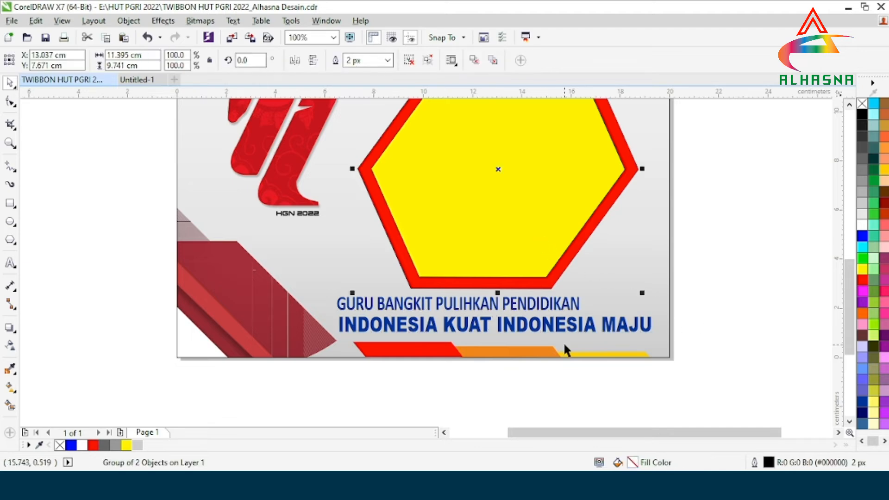
pyautogui.press('Up')
pyautogui.press('Up')
pyautogui.press('Up')
pyautogui.press('Up')
pyautogui.press('Up')
pyautogui.press('Up')
pyautogui.press('Up')
pyautogui.press('Up')
pyautogui.press('Up')
pyautogui.press('Up')
pyautogui.press('Up')
pyautogui.press('Up')
pyautogui.scroll(-1, 563, 342)
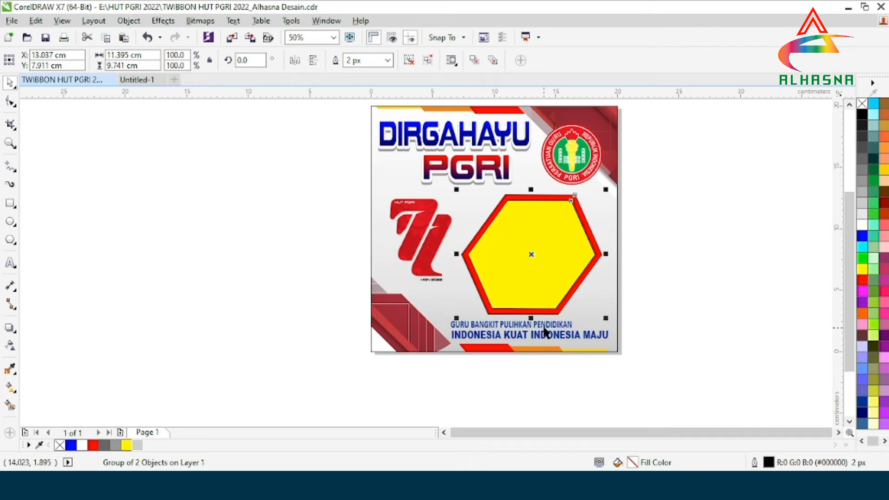
pyautogui.scroll(1, 551, 312)
pyautogui.click(739, 312)
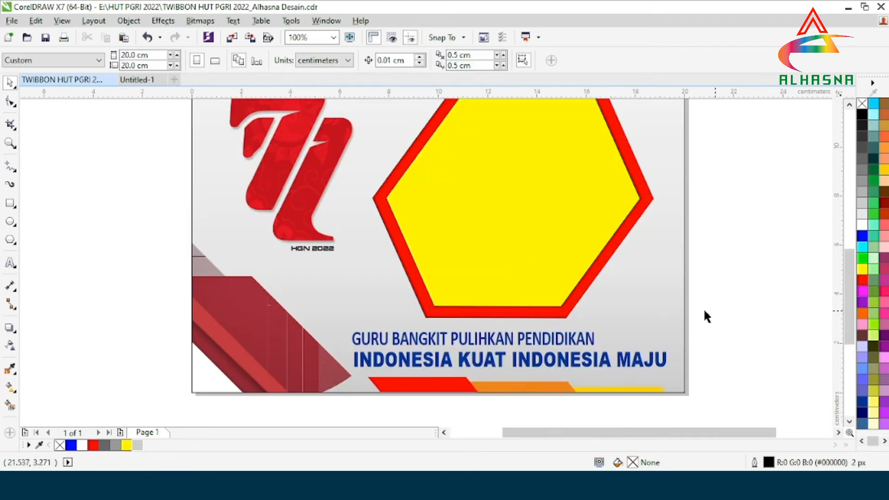
pyautogui.scroll(-1, 563, 295)
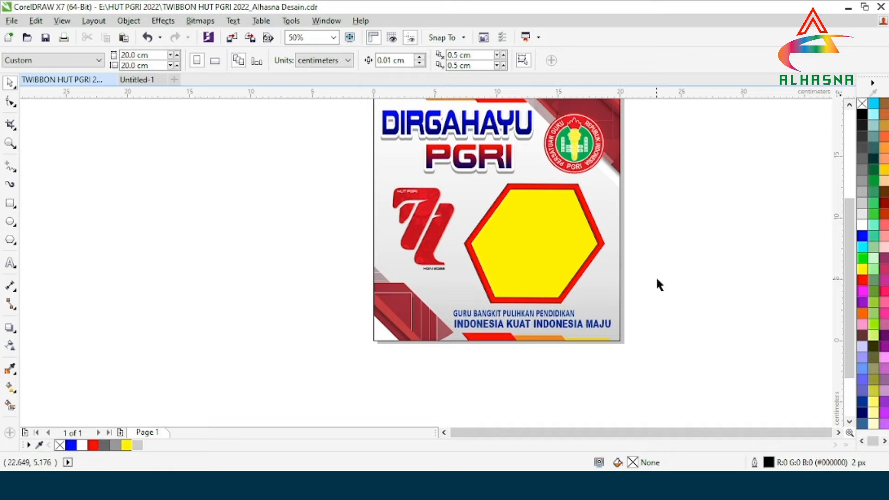
# Nudge the red 77 anniversary logo slightly right, to about X 4.25 cm.
pyautogui.click(440, 239)
pyautogui.press('Right')
pyautogui.press('Right')
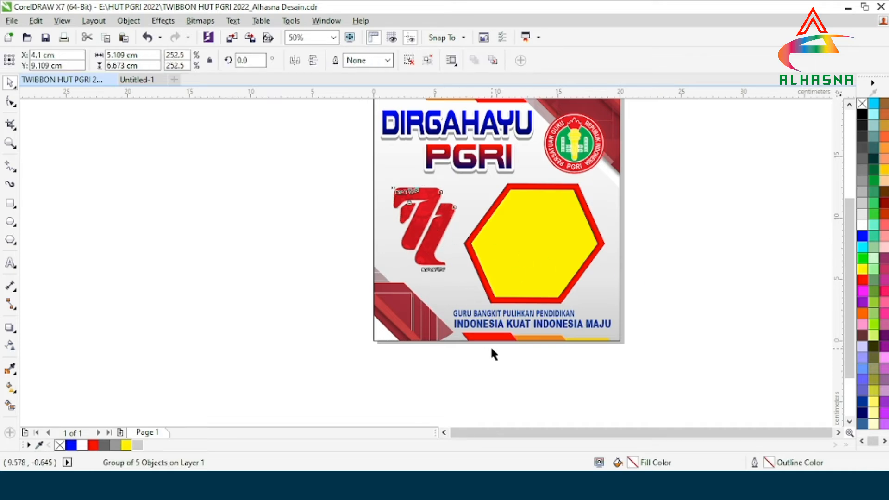
pyautogui.press('Right')
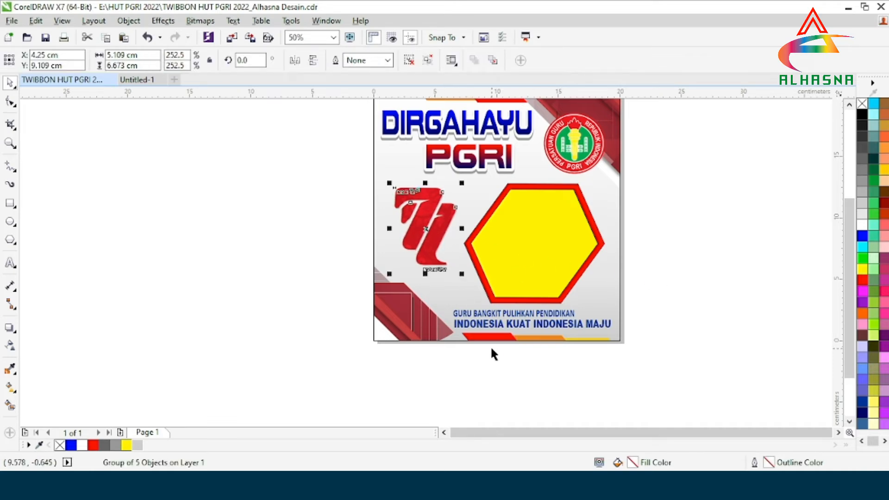
pyautogui.click(674, 319)
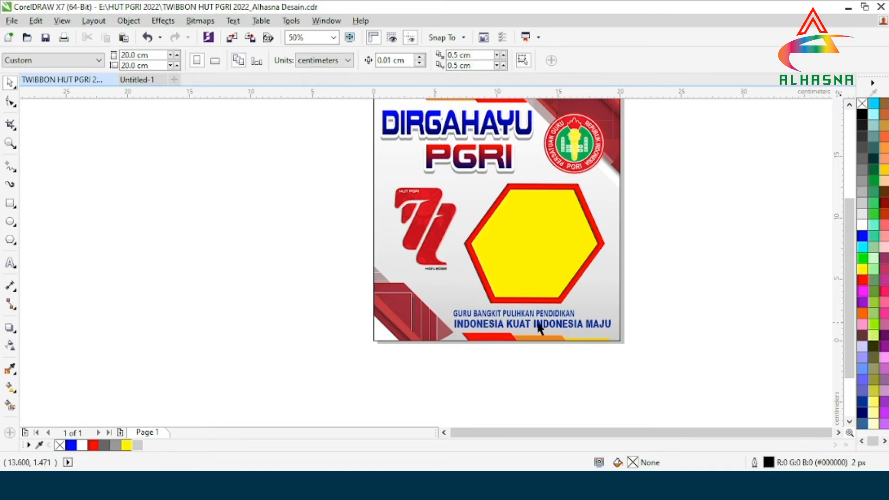
pyautogui.scroll(-1, 553, 318)
pyautogui.scroll(1, 577, 295)
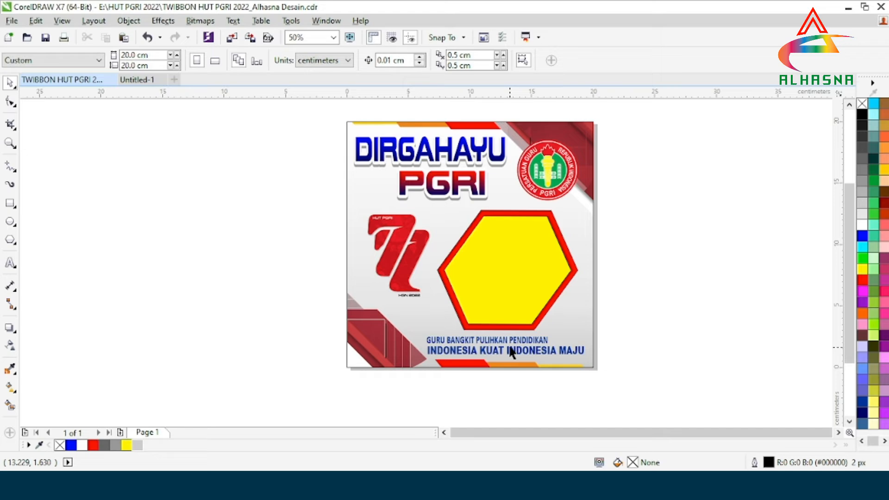
pyautogui.click(582, 309)
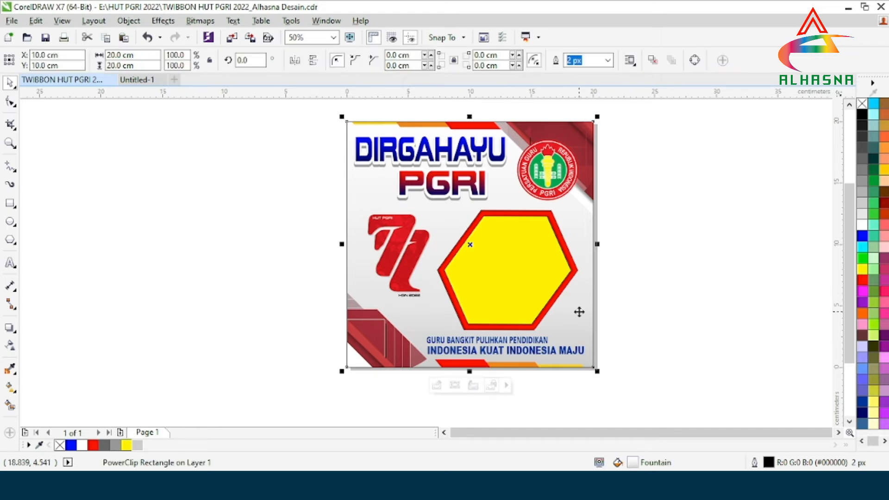
pyautogui.click(649, 299)
pyautogui.scroll(-1, 487, 296)
pyautogui.scroll(1, 463, 285)
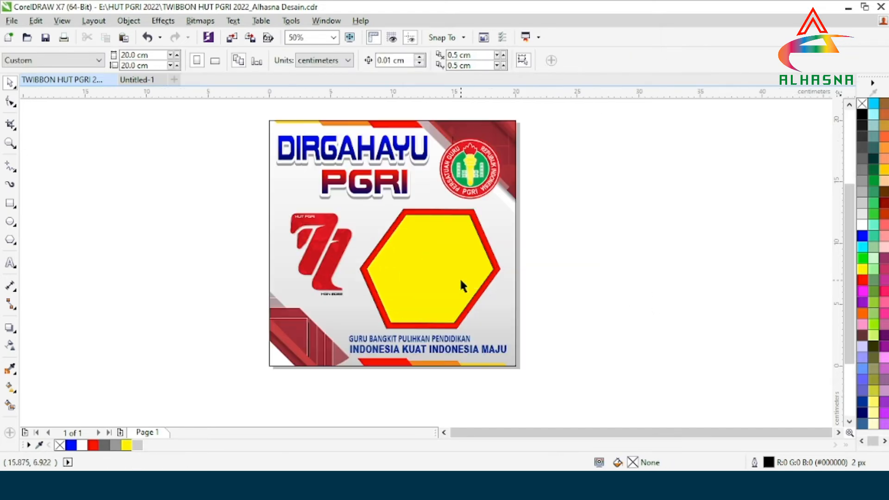
# Show the Object Manager docker to list the design's objects.
pyautogui.click(429, 263)
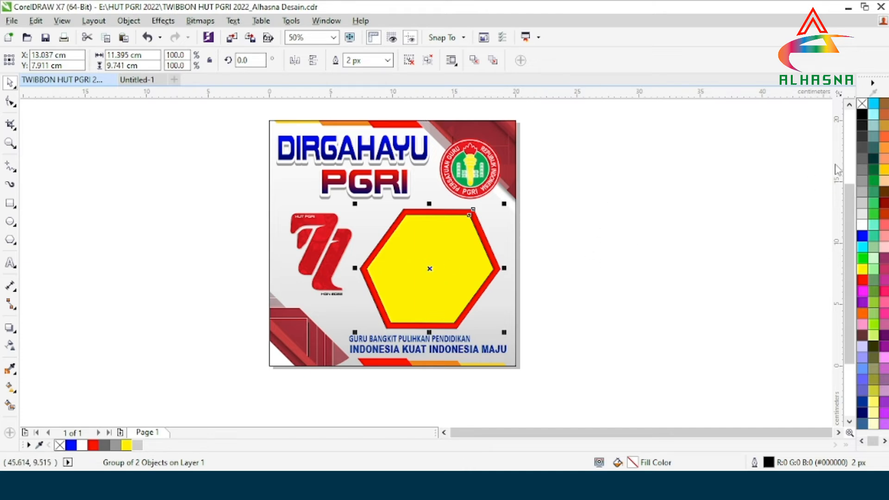
pyautogui.click(328, 22)
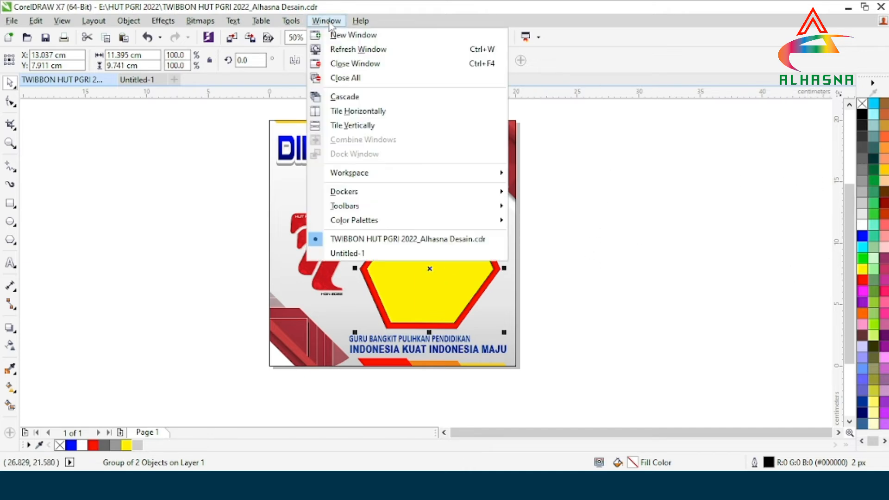
pyautogui.click(347, 192)
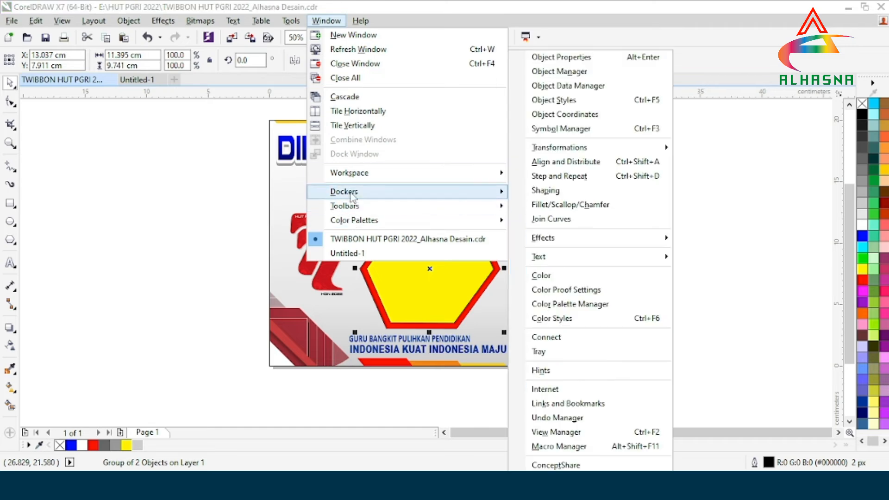
pyautogui.click(552, 74)
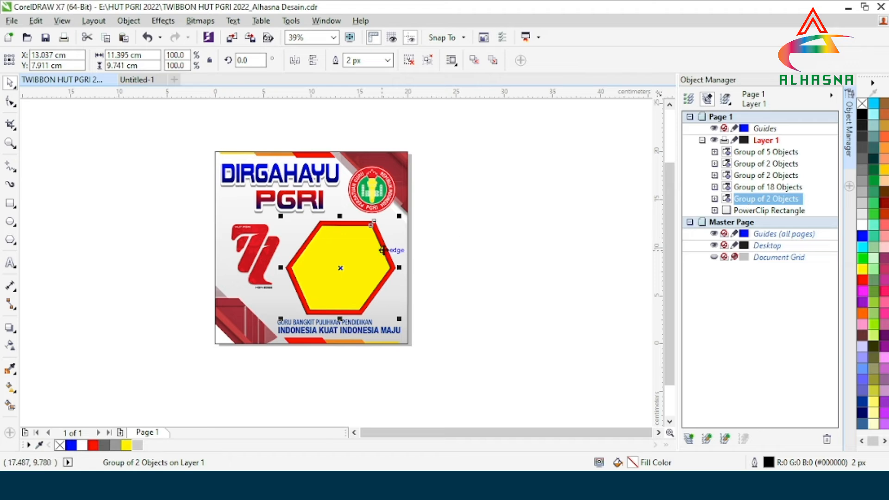
pyautogui.click(467, 253)
# Ungroup the hexagon photo frame into its separate yellow and red shapes.
pyautogui.click(347, 262)
pyautogui.scroll(2, 334, 277)
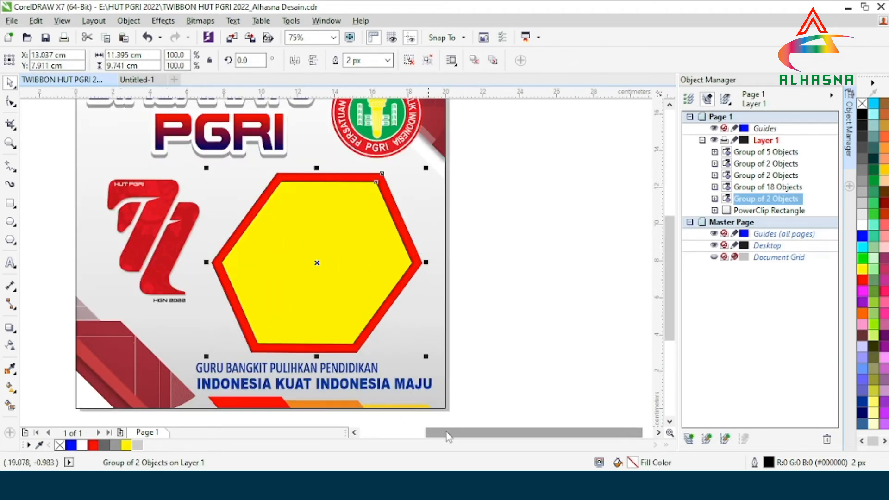
pyautogui.hscroll(-2, 388, 374)
pyautogui.rightClick(437, 262)
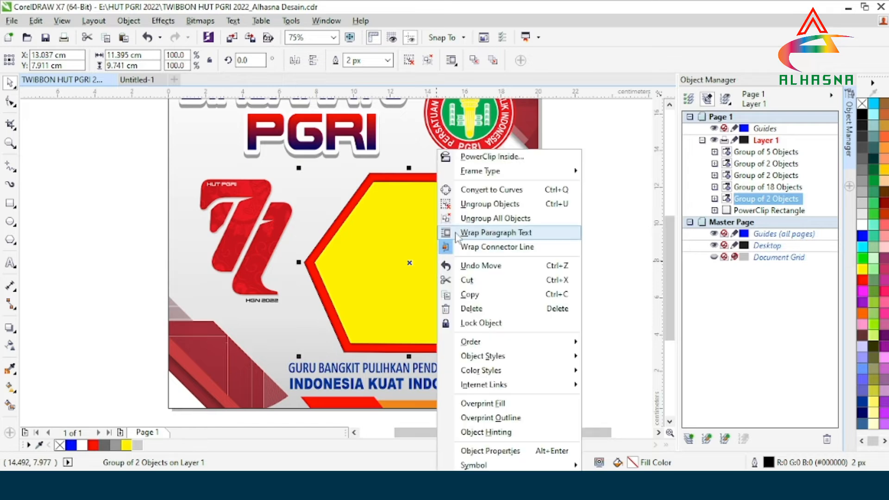
pyautogui.click(462, 202)
pyautogui.click(596, 251)
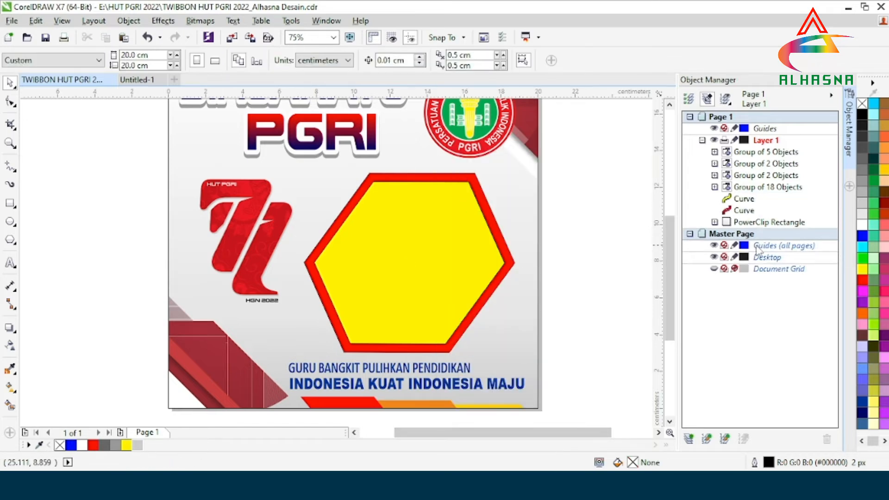
# Trim the red hexagon with the yellow hexagon so that only a hollow red border is left of it.
pyautogui.scroll(-2, 402, 245)
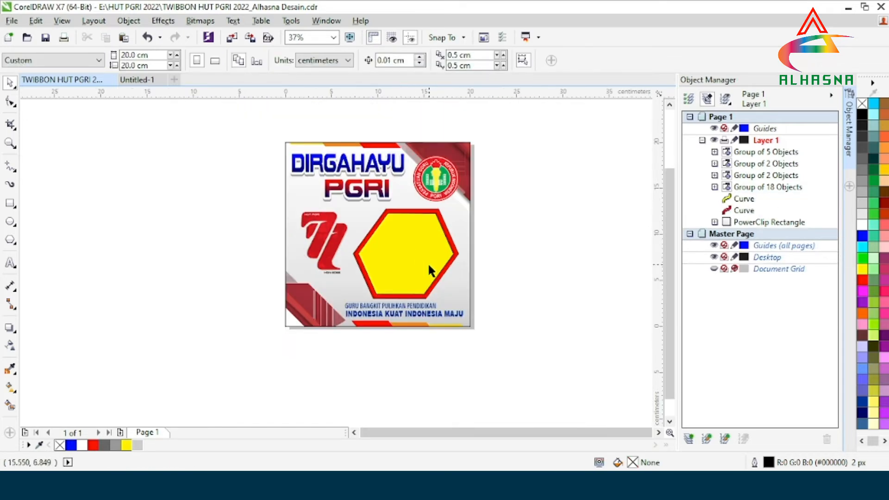
pyautogui.scroll(2, 410, 285)
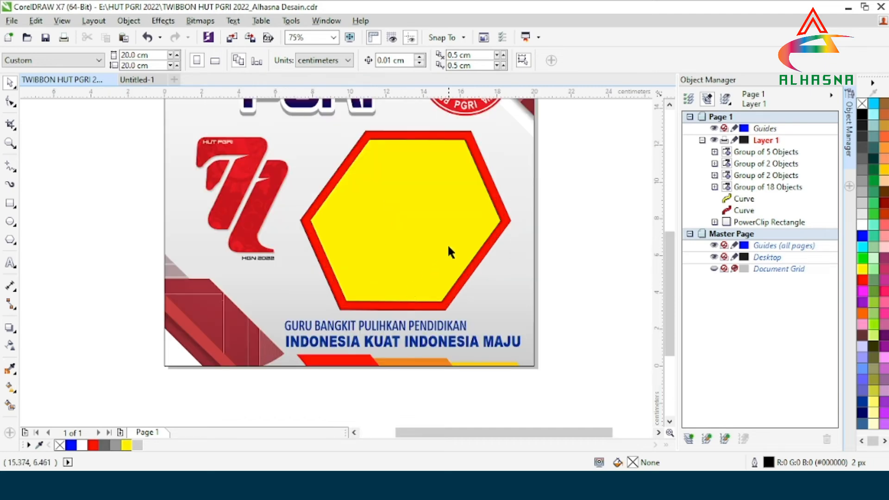
pyautogui.click(425, 228)
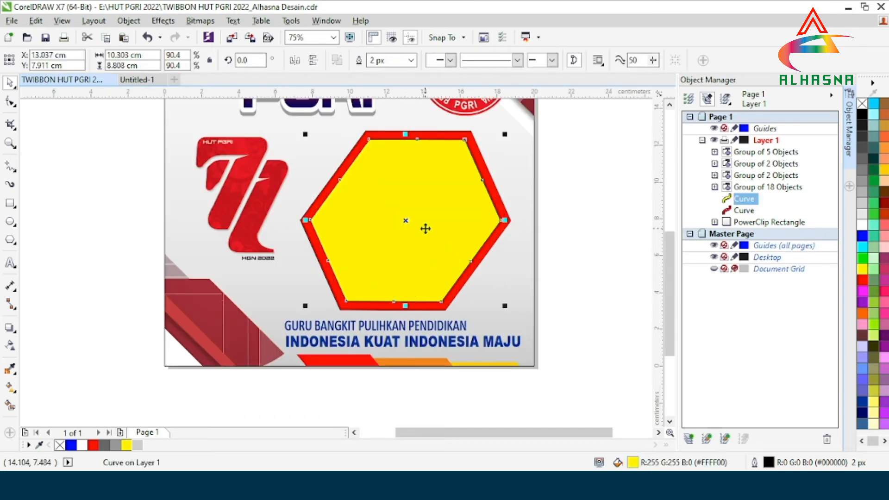
pyautogui.keyDown('shift'); pyautogui.click(745, 211); pyautogui.keyUp('shift')
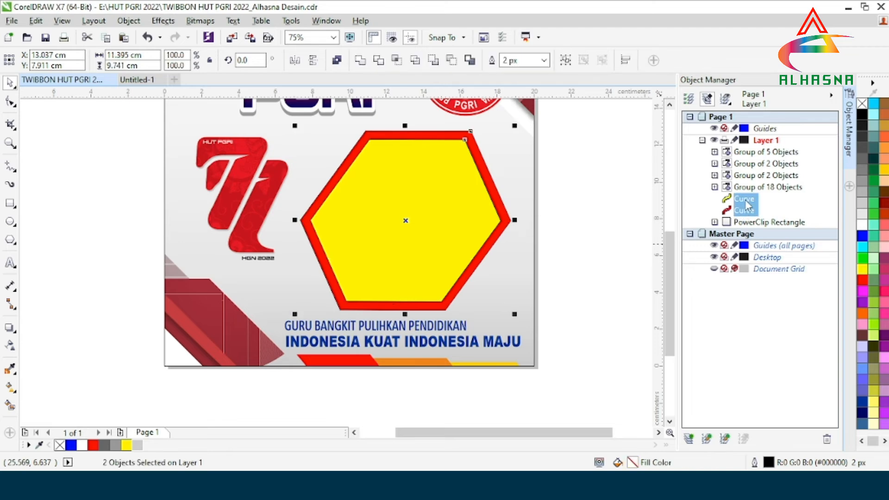
pyautogui.click(591, 216)
pyautogui.click(737, 199)
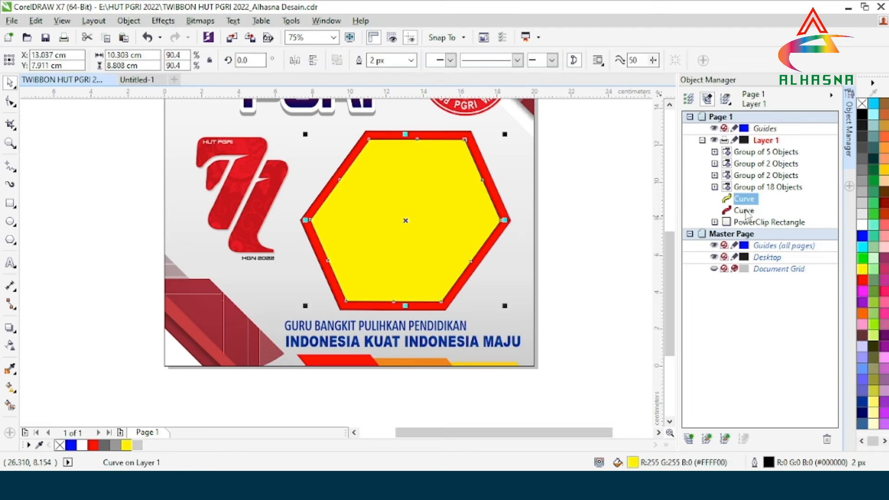
pyautogui.keyDown('shift'); pyautogui.click(747, 211); pyautogui.keyUp('shift')
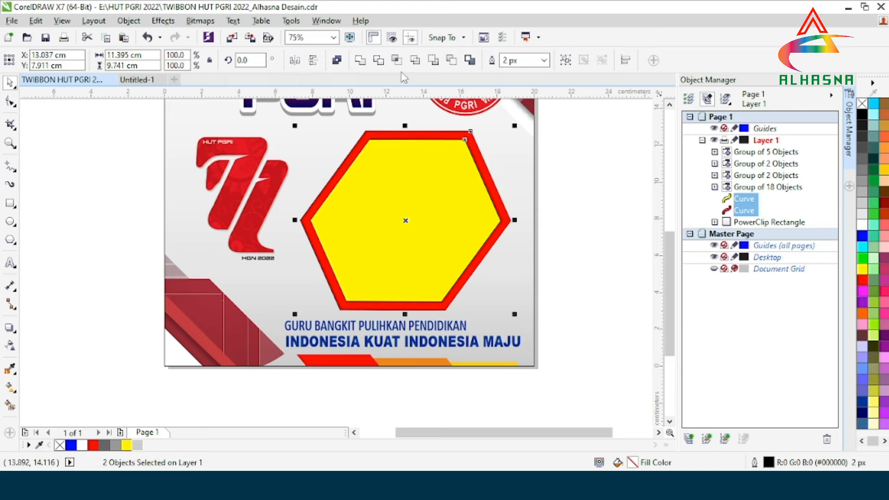
pyautogui.click(378, 60)
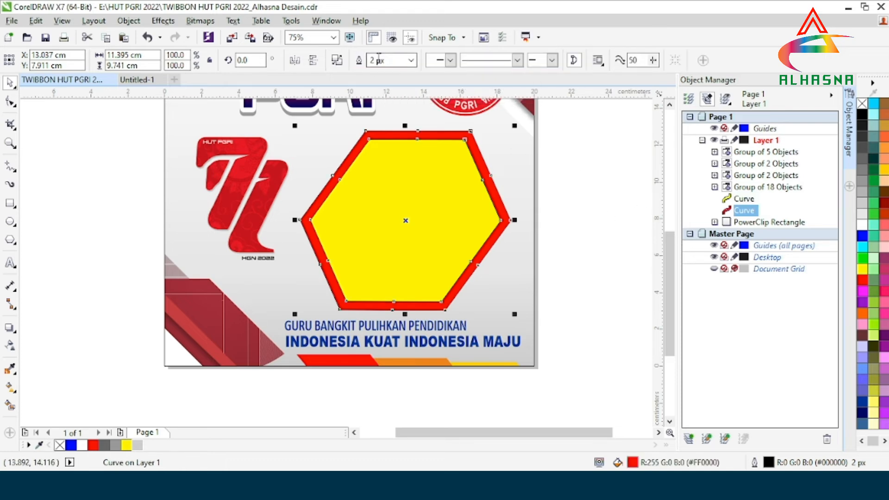
pyautogui.click(582, 223)
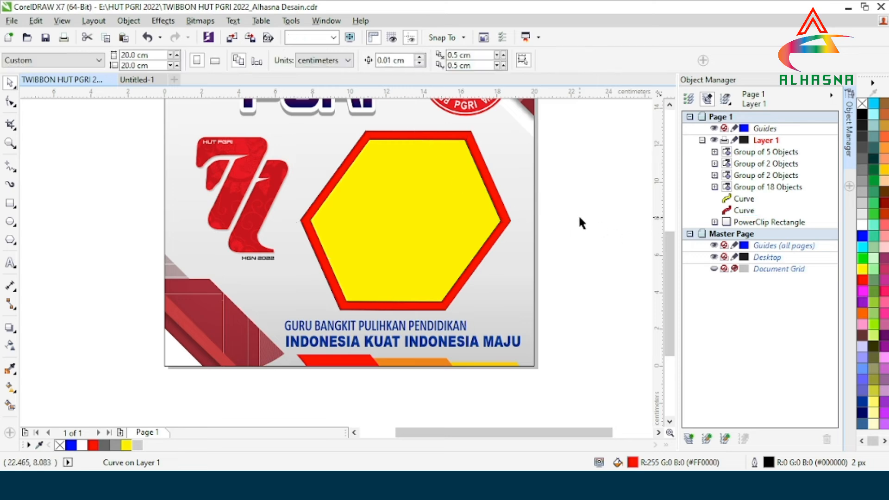
# Trim the PowerClip background rectangle with the yellow hexagon to cut a hexagonal hole through it.
pyautogui.click(403, 218)
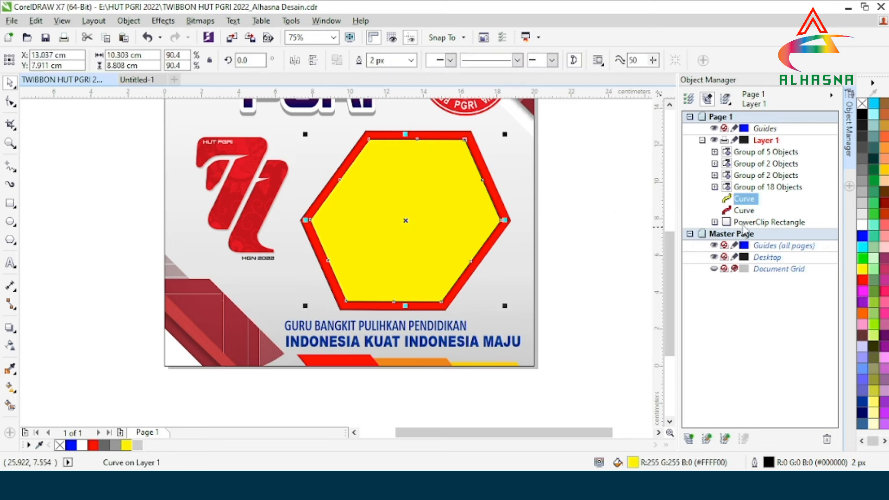
pyautogui.keyDown('ctrl'); pyautogui.click(744, 224); pyautogui.keyUp('ctrl')
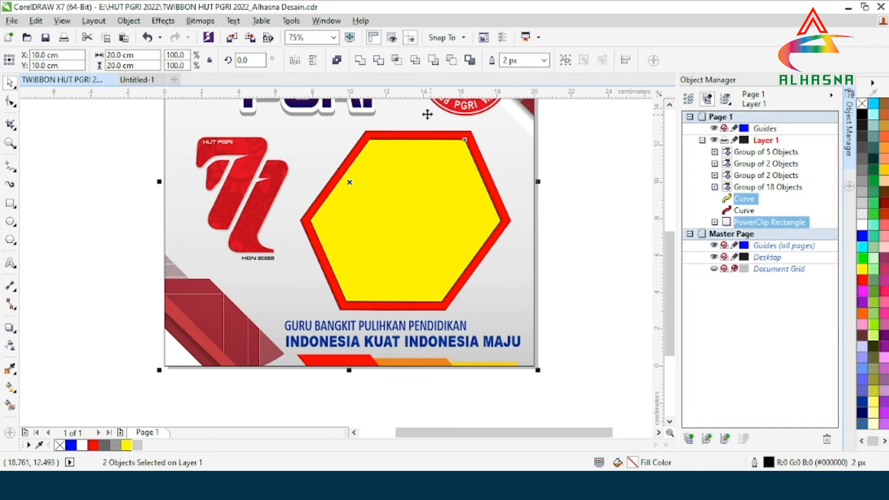
pyautogui.click(382, 65)
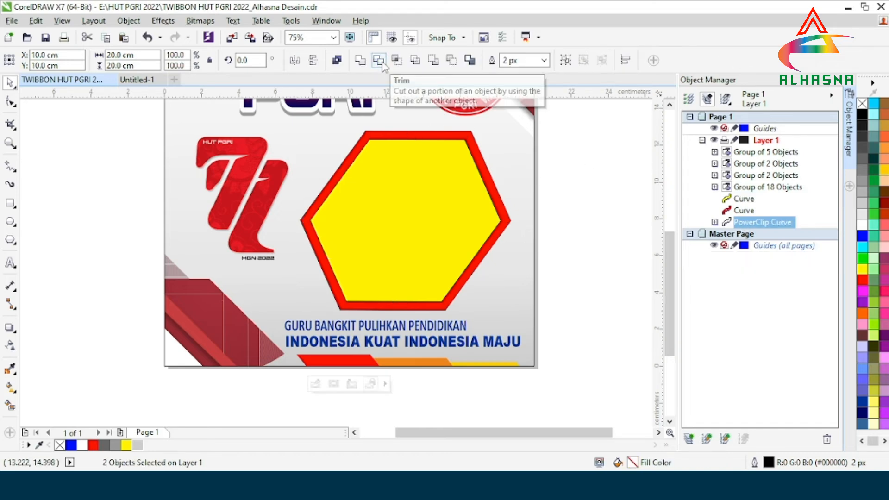
pyautogui.click(578, 235)
# Pull the yellow hexagon out of the frame to about X 20.2 cm, Y 7.66 cm, and delete it.
pyautogui.click(371, 236)
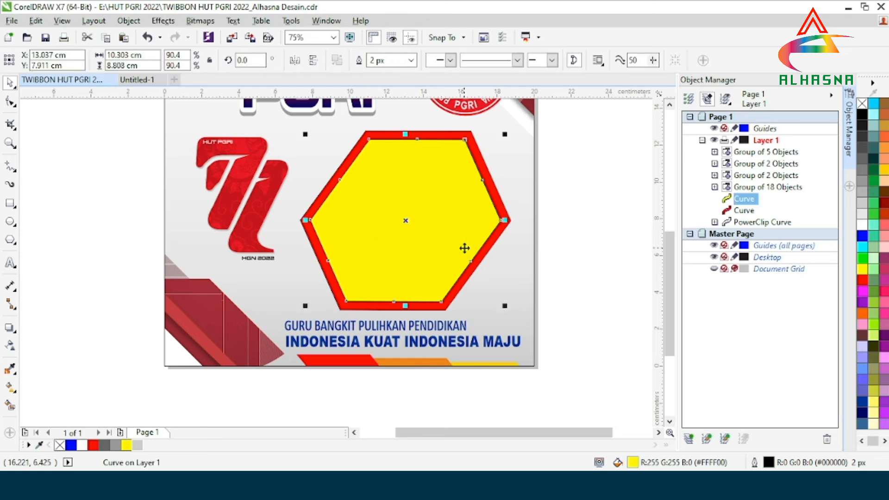
pyautogui.scroll(-2, 458, 250)
pyautogui.scroll(2, 439, 209)
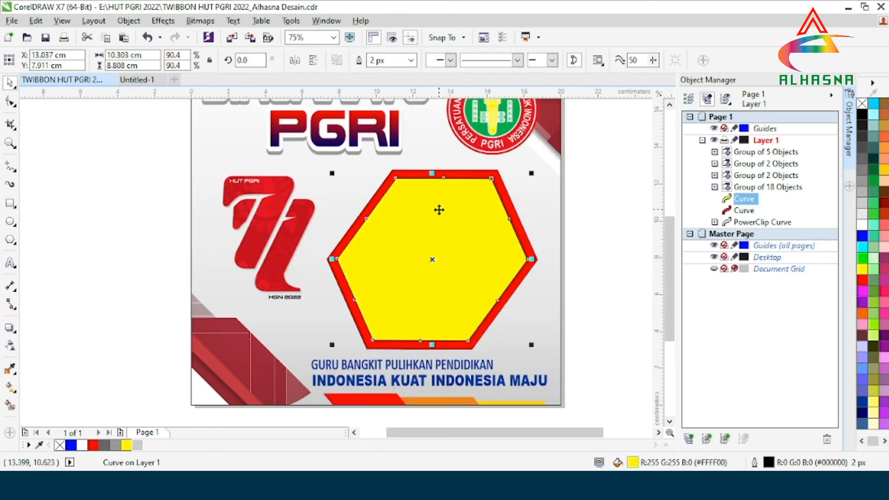
pyautogui.scroll(-2, 413, 240)
pyautogui.scroll(2, 413, 244)
pyautogui.moveTo(385, 246); pyautogui.dragTo(518, 250)
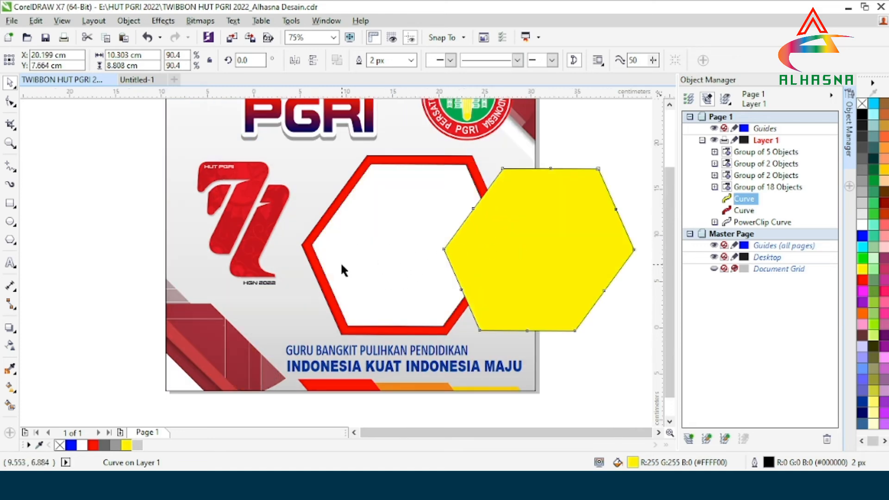
pyautogui.scroll(-2, 340, 264)
pyautogui.scroll(2, 357, 261)
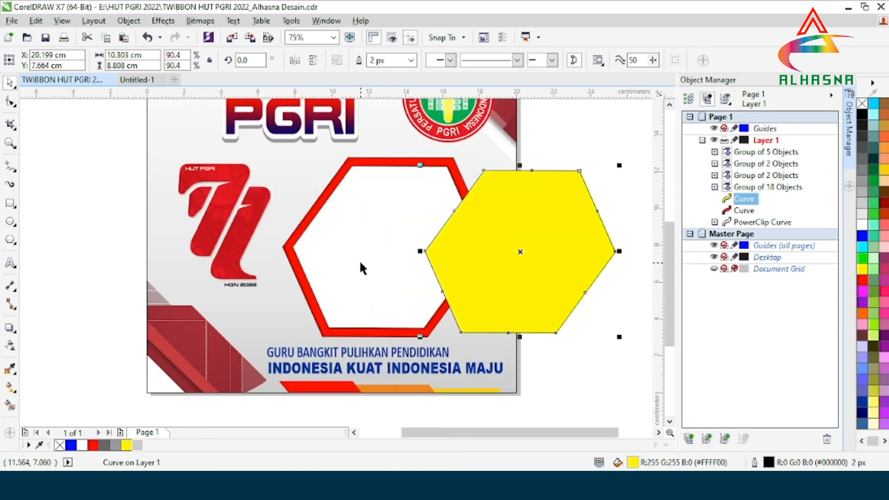
pyautogui.rightClick(544, 265)
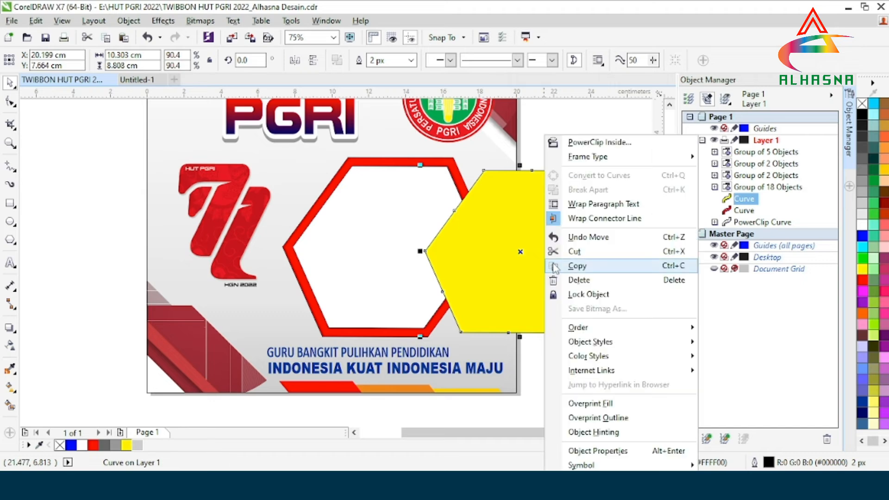
pyautogui.click(576, 280)
# Remove the black outline from the trimmed PowerClip background.
pyautogui.scroll(-2, 434, 284)
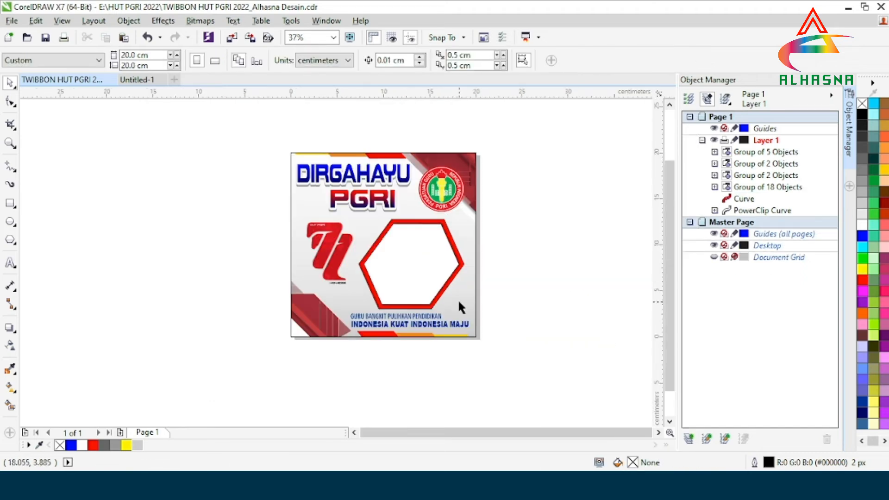
pyautogui.click(459, 305)
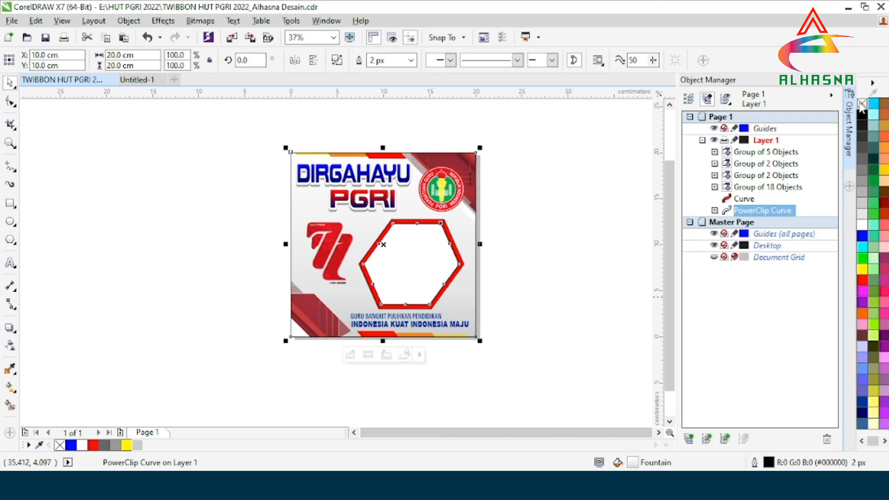
pyautogui.click(504, 243)
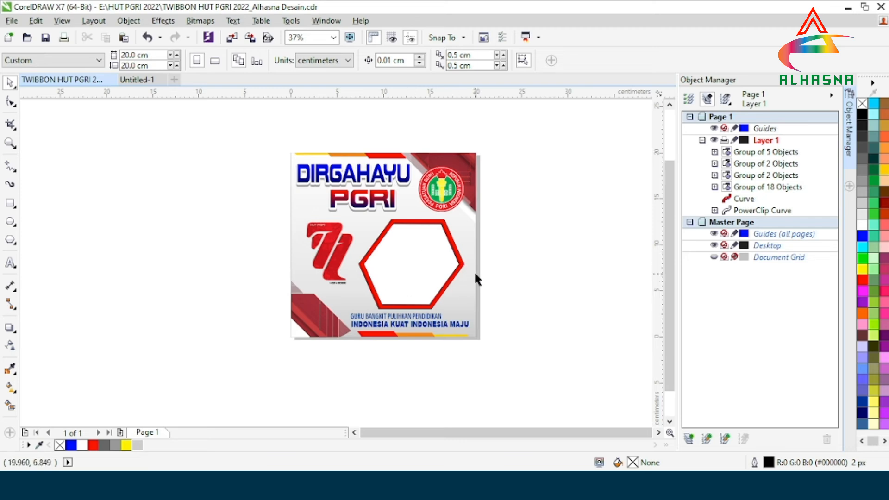
# Start exporting the twibbon as the PNG file TWIBBON HUT PGRI 2022_Alhasna Desain in the TWIBBON ALHASNA DESAIN folder.
pyautogui.hotkey('ctrl', 'e')
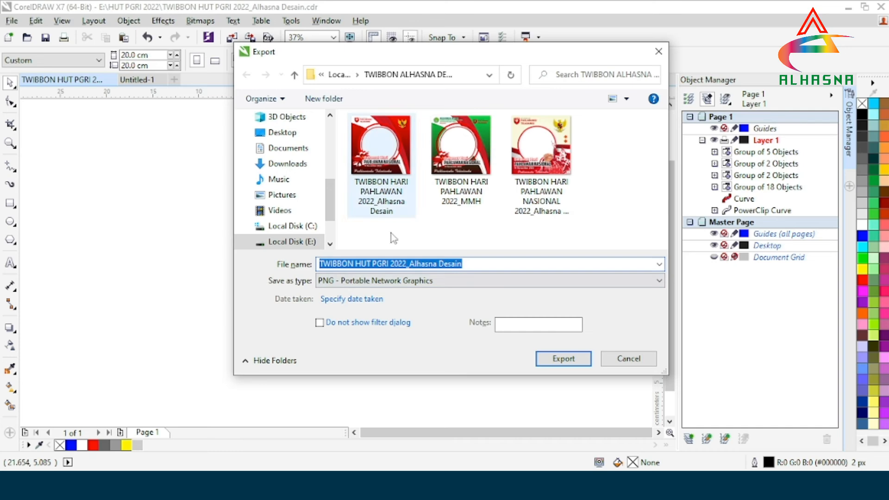
pyautogui.click(434, 281)
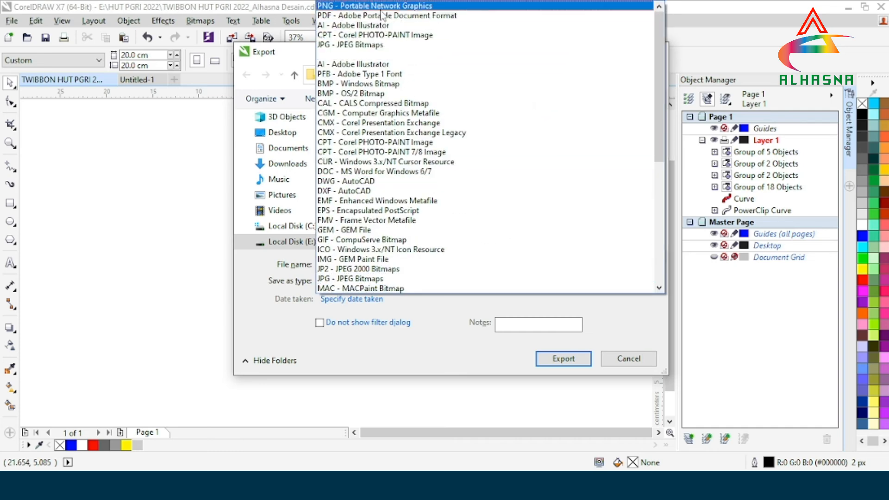
pyautogui.click(381, 6)
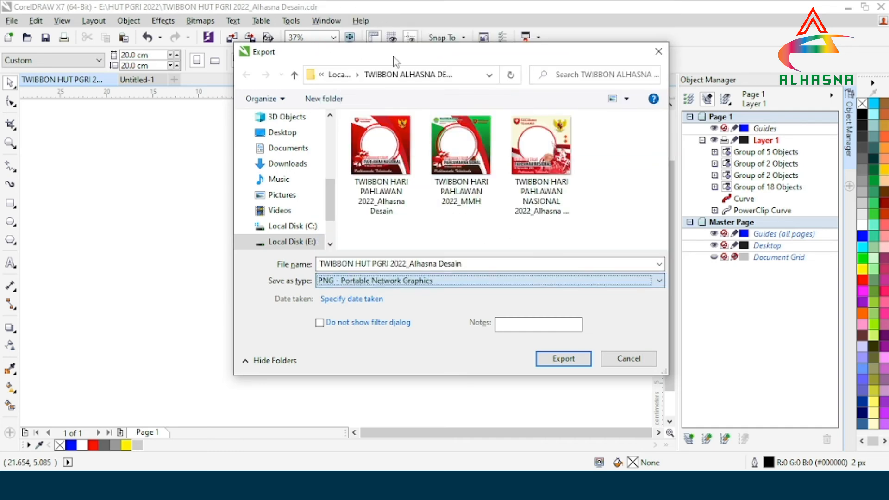
pyautogui.click(570, 365)
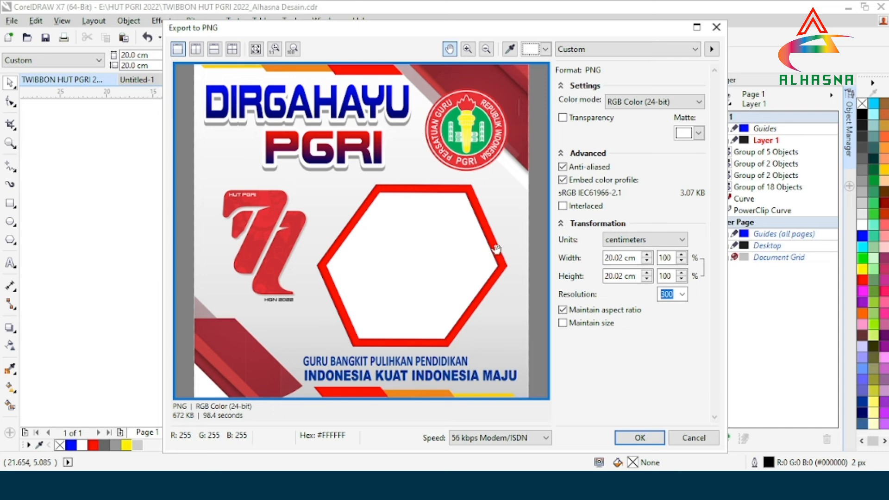
# Configure the PNG export with RGB Color (24-bit), transparency enabled, and a width and height of 20.0 cm.
pyautogui.click(700, 102)
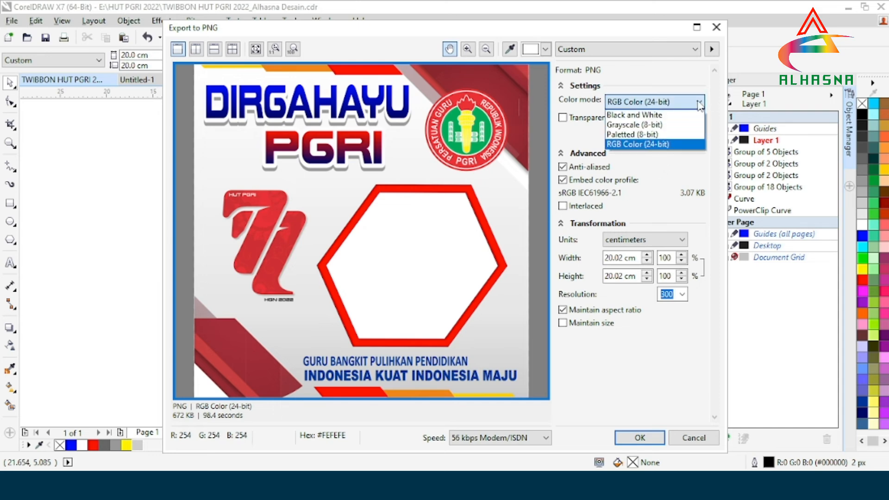
pyautogui.click(661, 144)
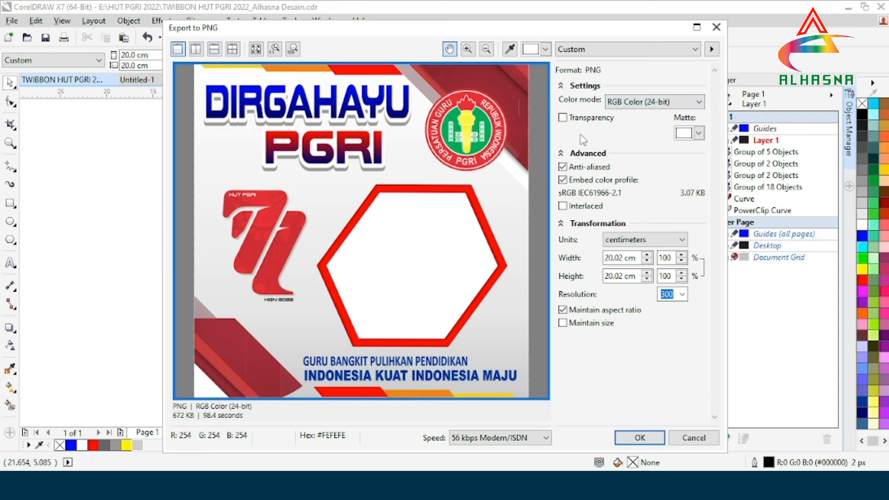
pyautogui.click(563, 118)
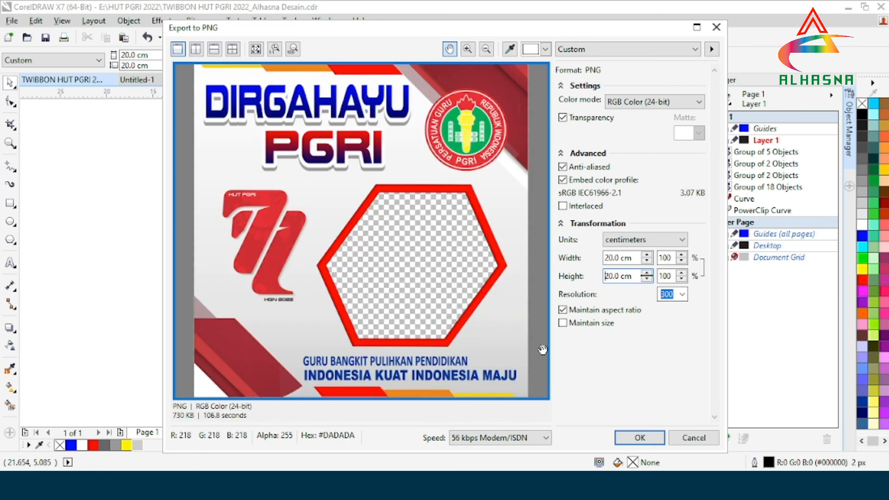
# Inspect the export preview up close, checking the hexagonal opening's transparency, its red border and the title lettering.
pyautogui.scroll(6, 454, 284)
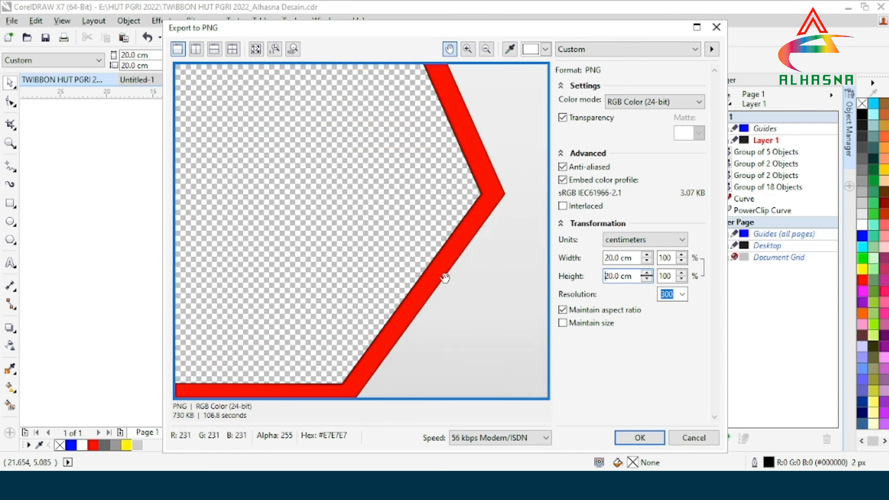
pyautogui.scroll(-6, 434, 278)
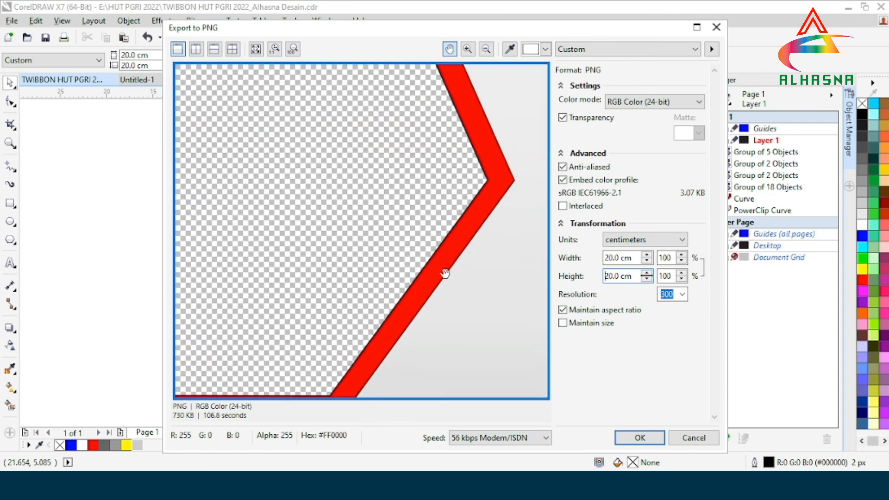
pyautogui.scroll(-1, 446, 272)
pyautogui.scroll(4, 403, 258)
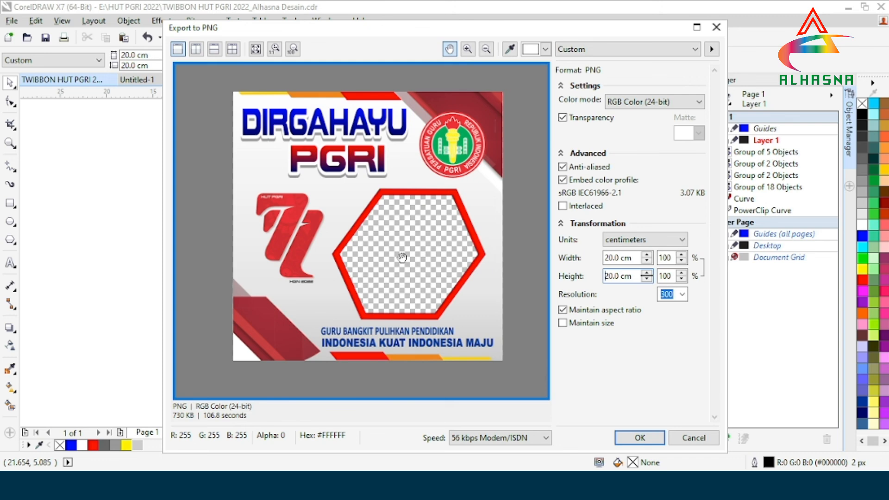
pyautogui.scroll(1, 403, 258)
pyautogui.scroll(-5, 393, 232)
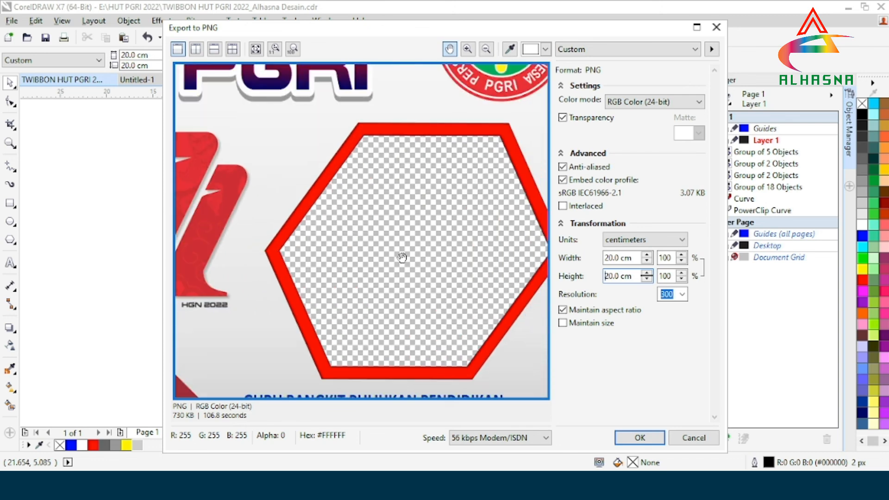
pyautogui.scroll(5, 381, 180)
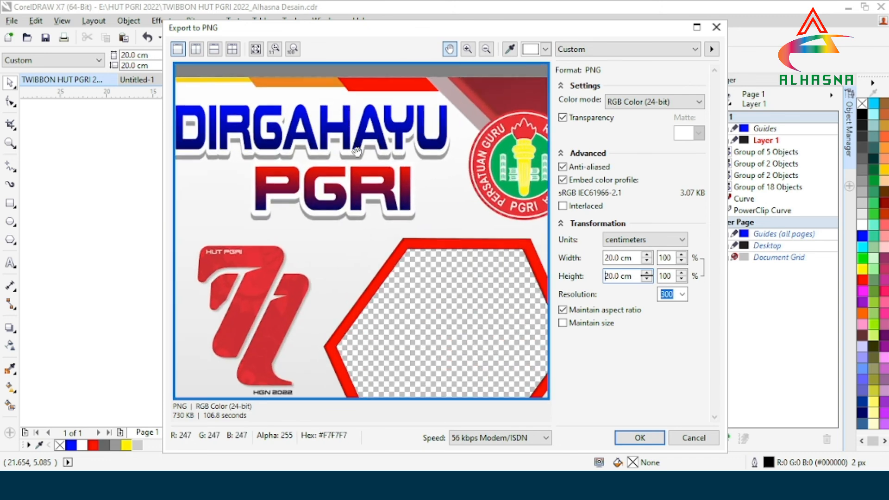
pyautogui.scroll(-3, 368, 178)
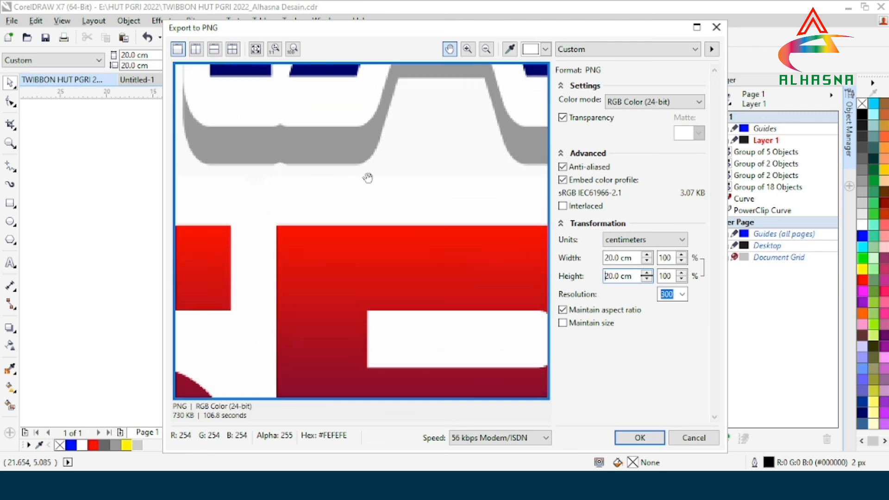
pyautogui.scroll(-4, 366, 182)
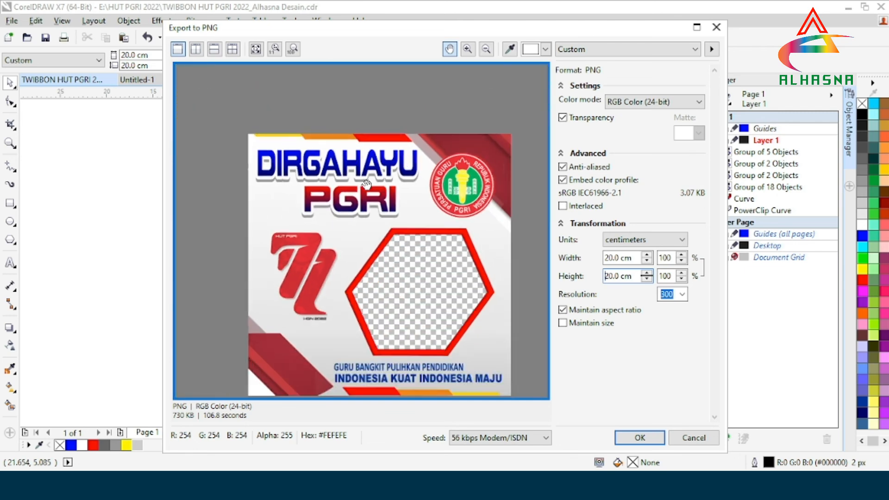
# Set the export resolution to 300 and complete the PNG export.
pyautogui.click(681, 296)
pyautogui.click(672, 360)
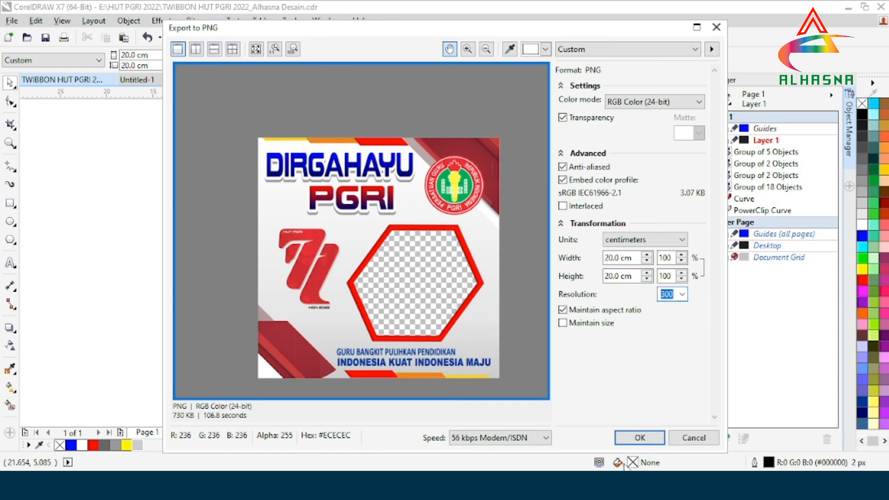
pyautogui.click(640, 438)
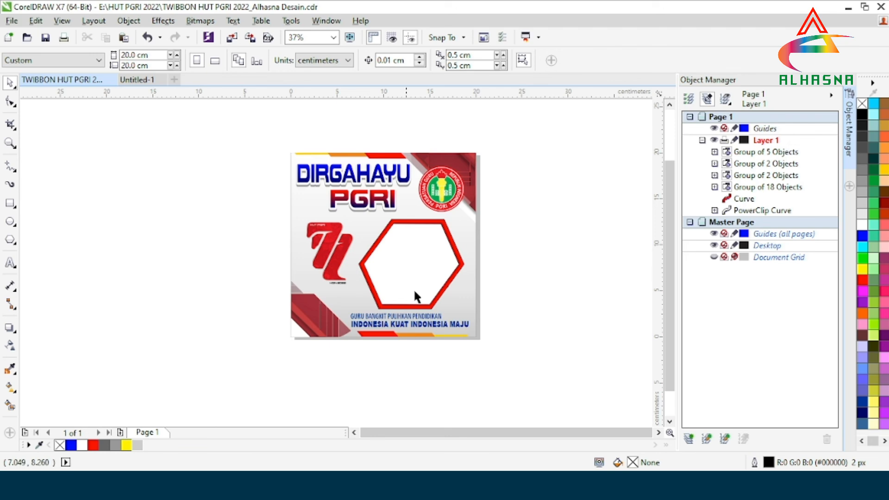
# Switch to File Explorer and select the exported HUT PGRI twibbon PNG in the TWIBBON ALHASNA DESAIN folder to check it.
pyautogui.click(305, 485)
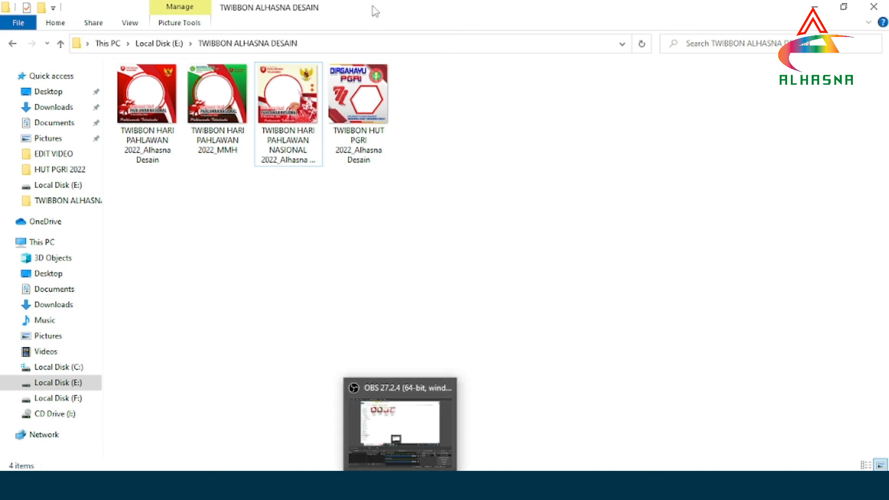
pyautogui.click(370, 115)
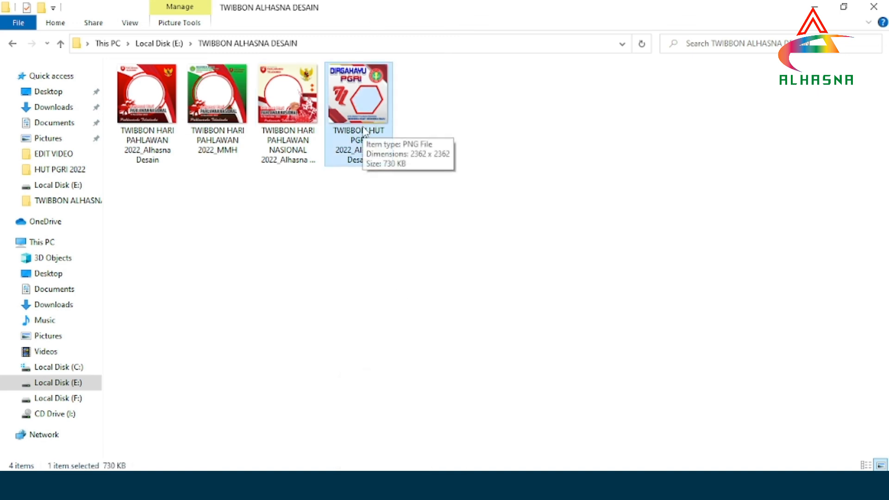